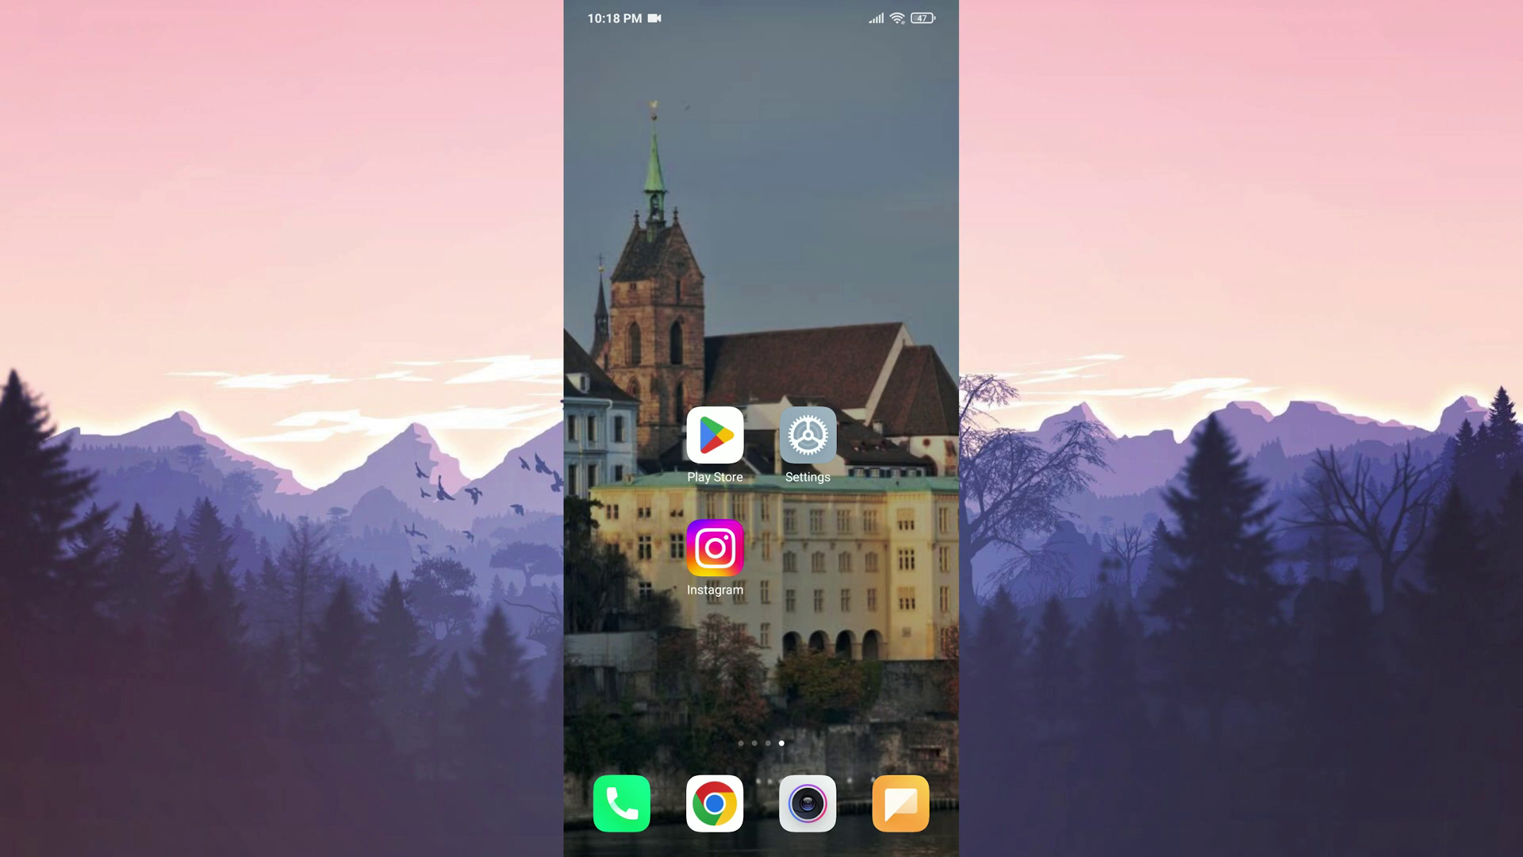
Step: Force-stop Instagram from its long-press App info page, confirm with OK, and return home
left_click(716, 548)
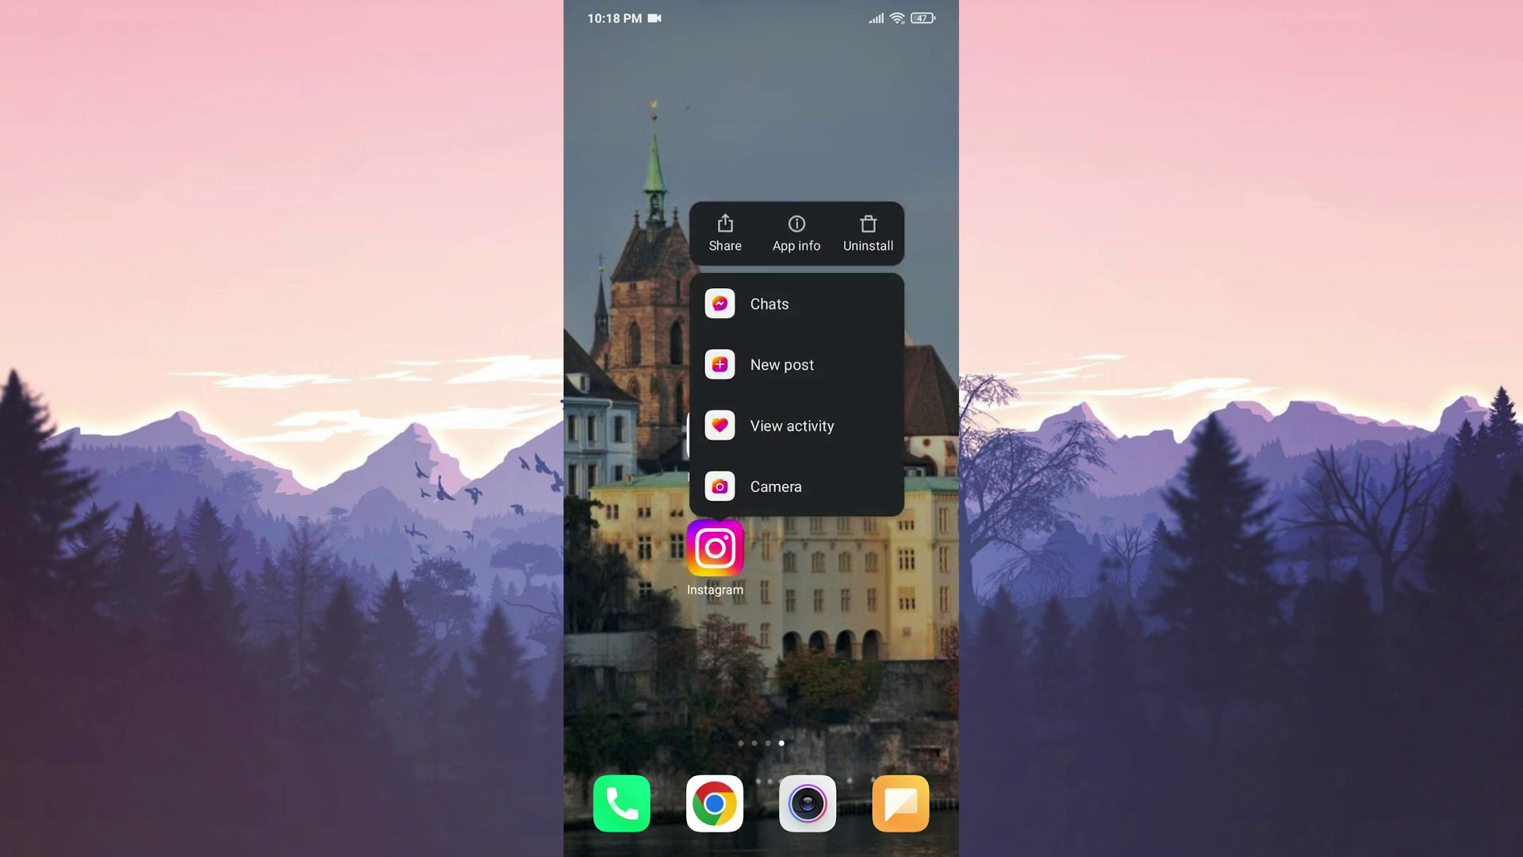
left_click(797, 232)
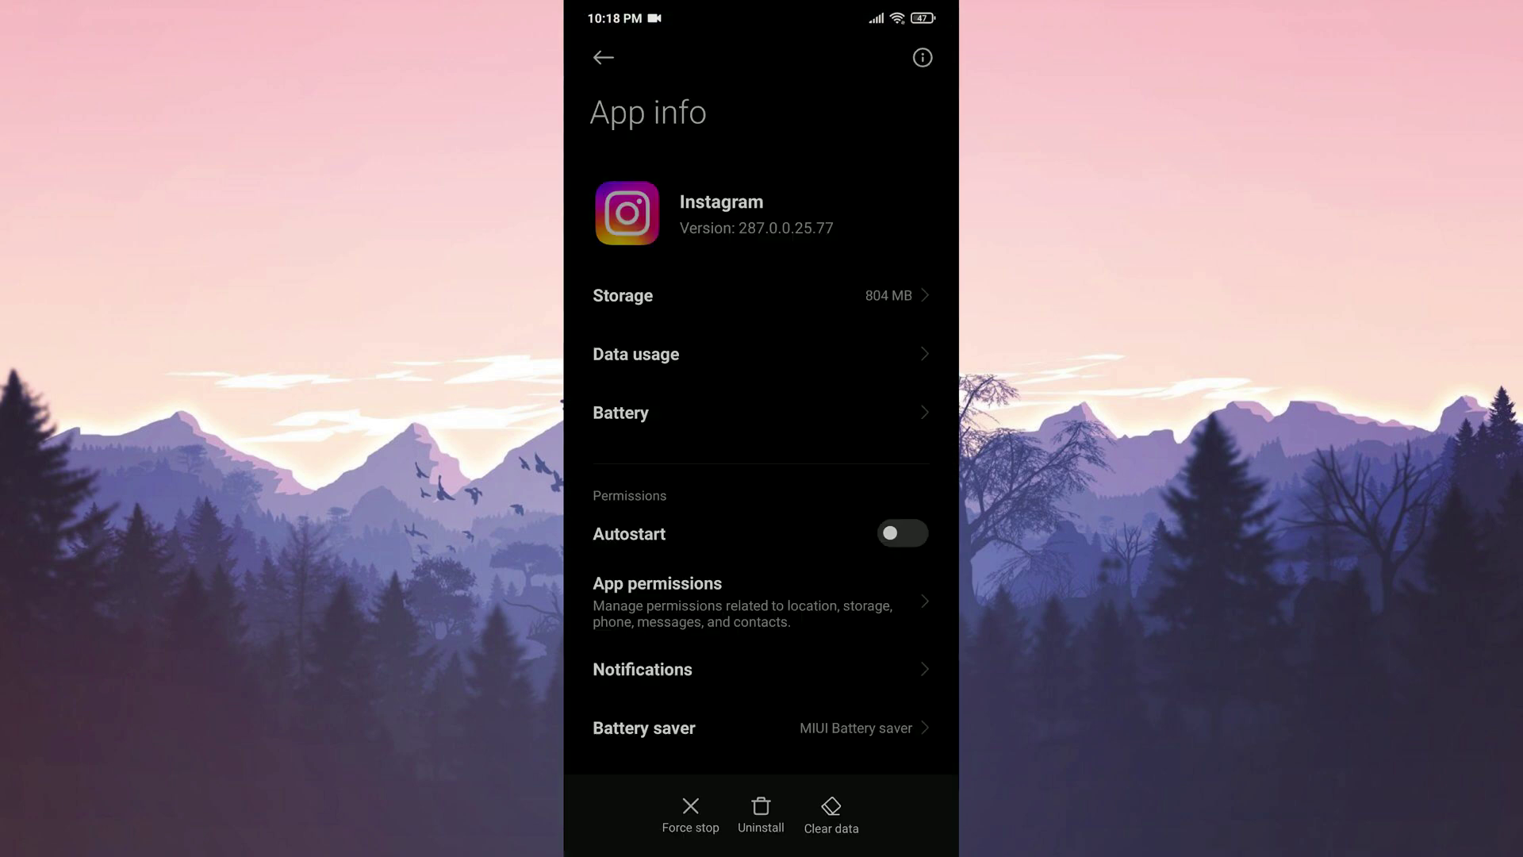
left_click(690, 816)
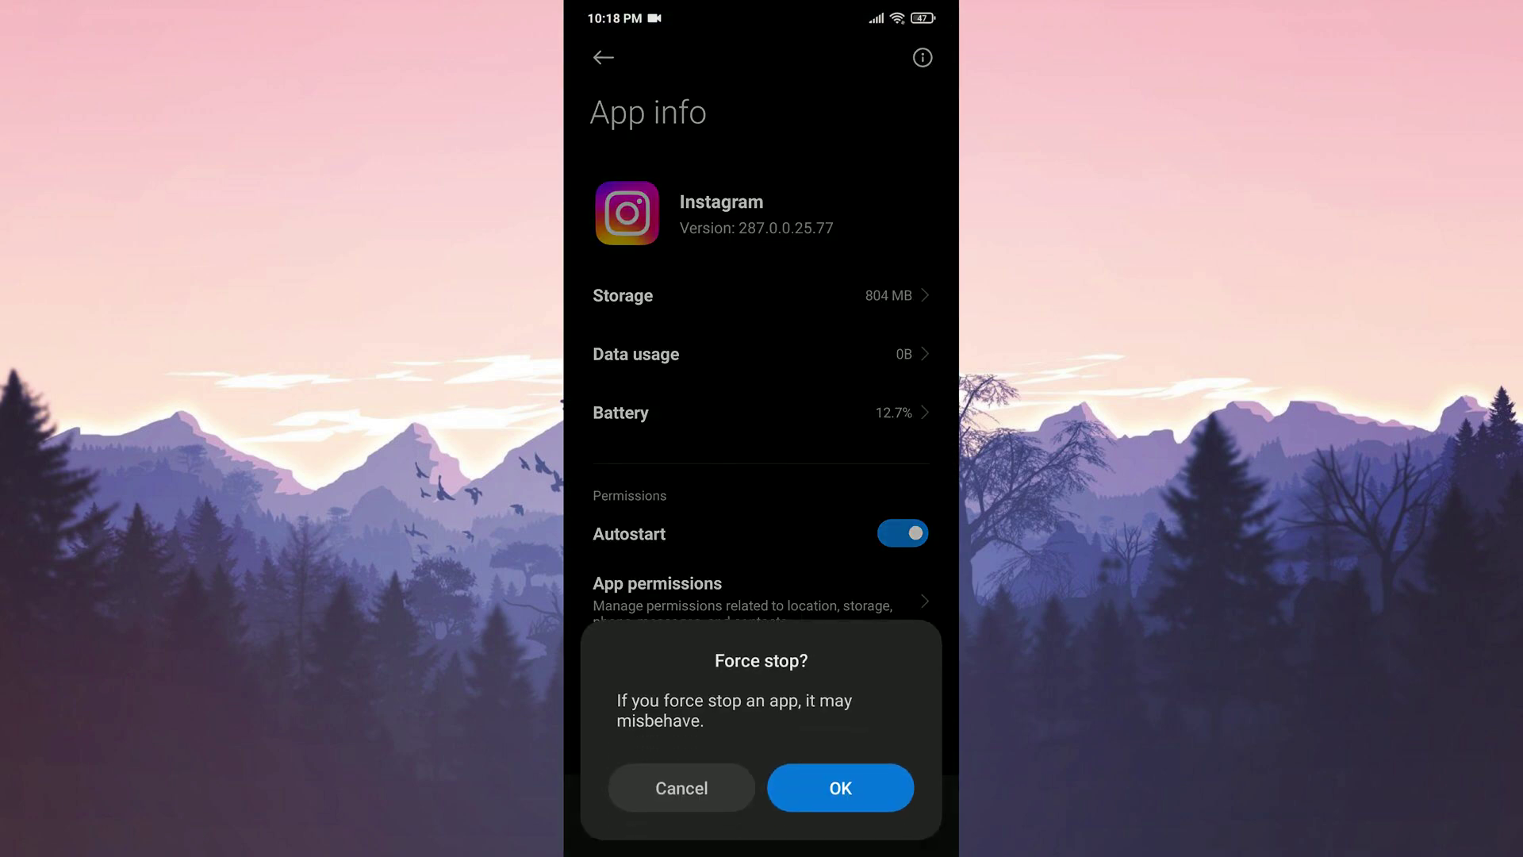
left_click(840, 788)
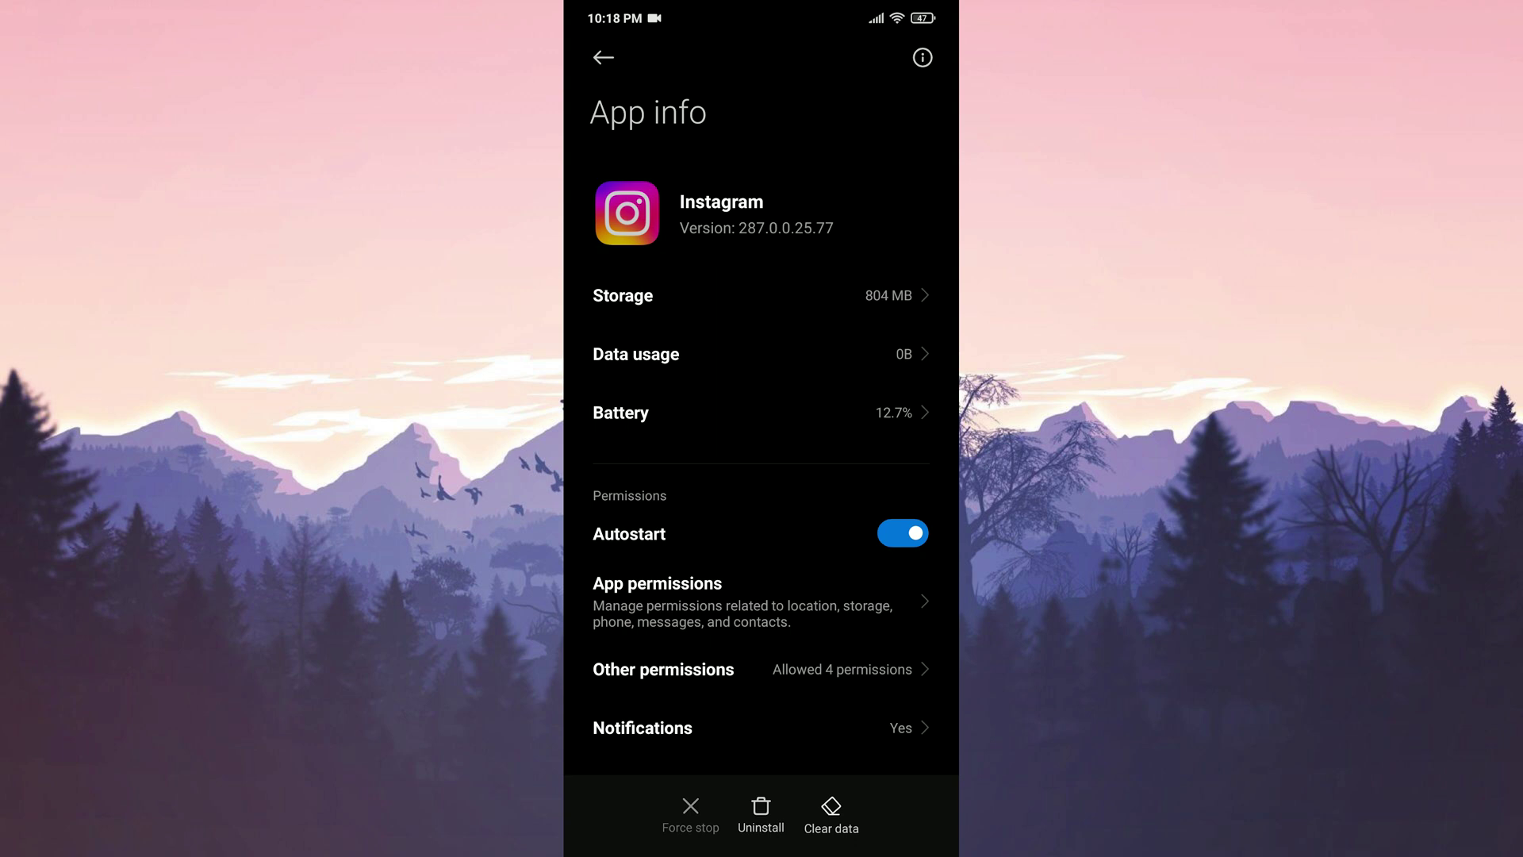
key("Home")
Step: Go from the home screen into Settings' Display page with the Light/Dark mode choices
left_click(809, 435)
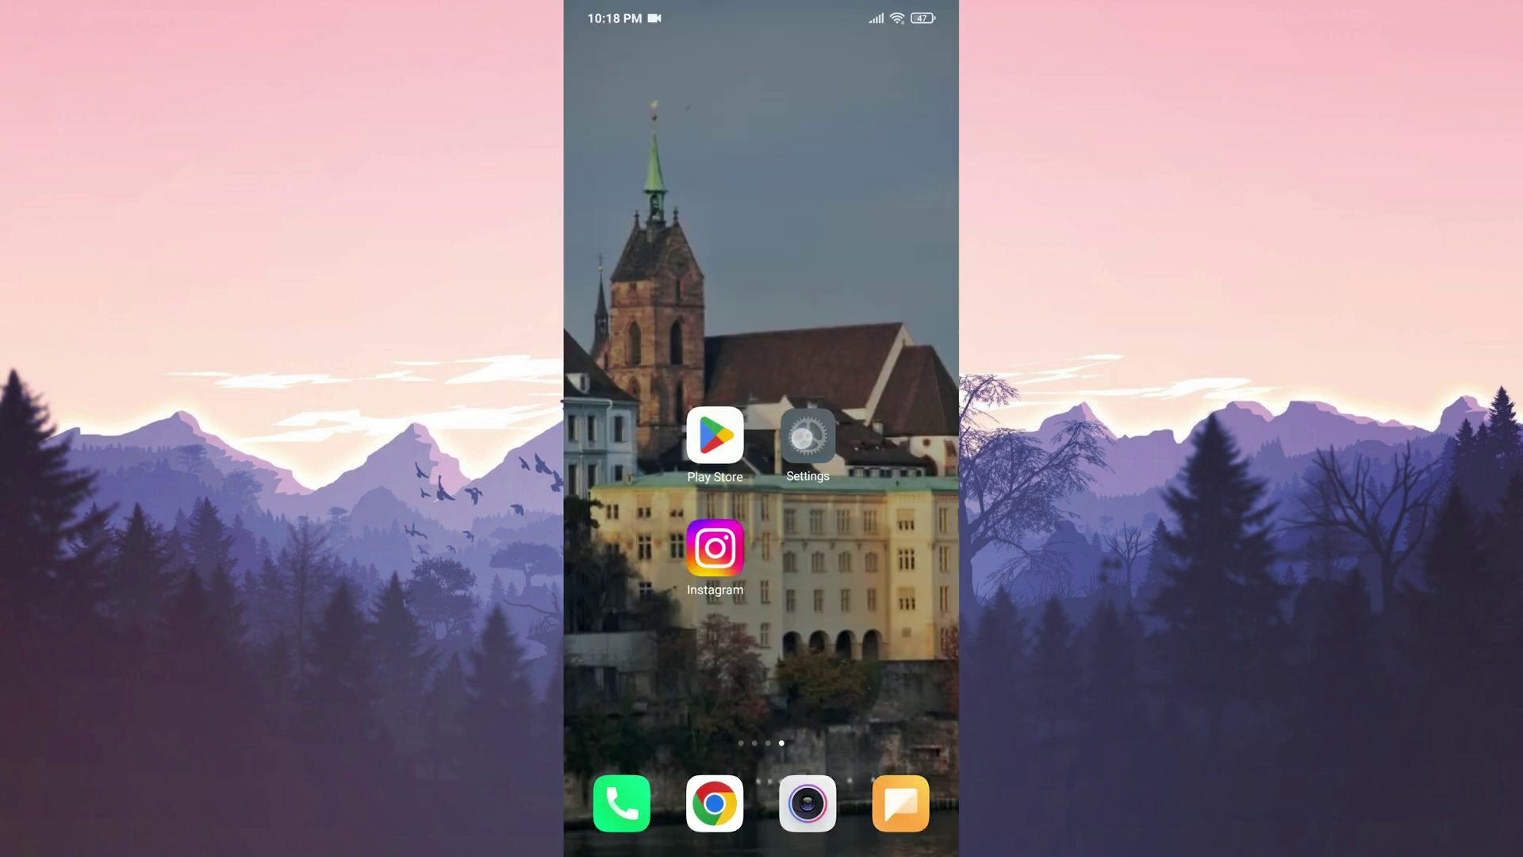
scroll(762, 535, "down", 5)
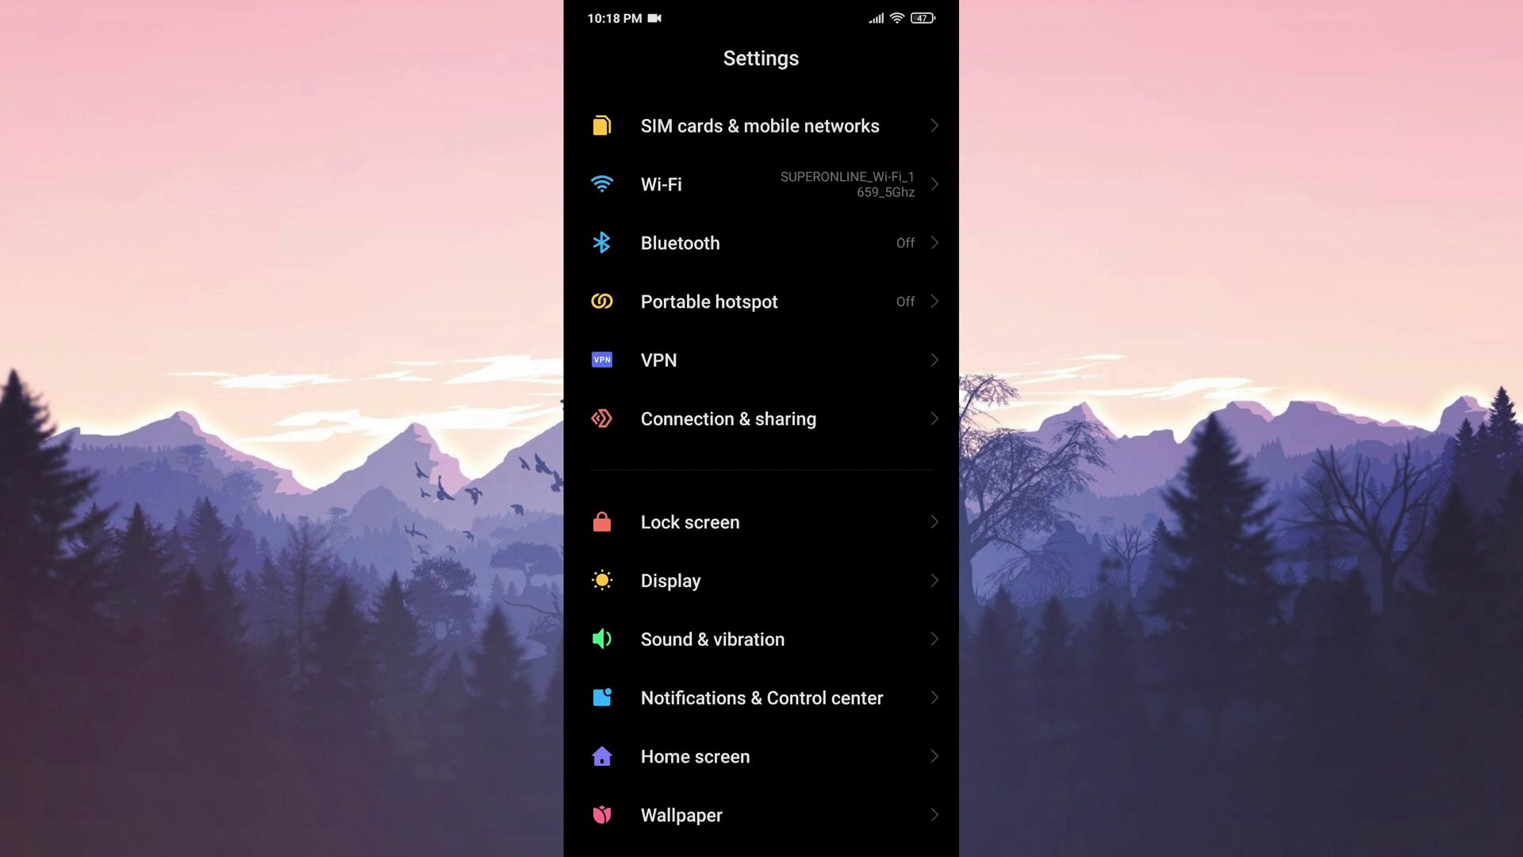
left_click(762, 492)
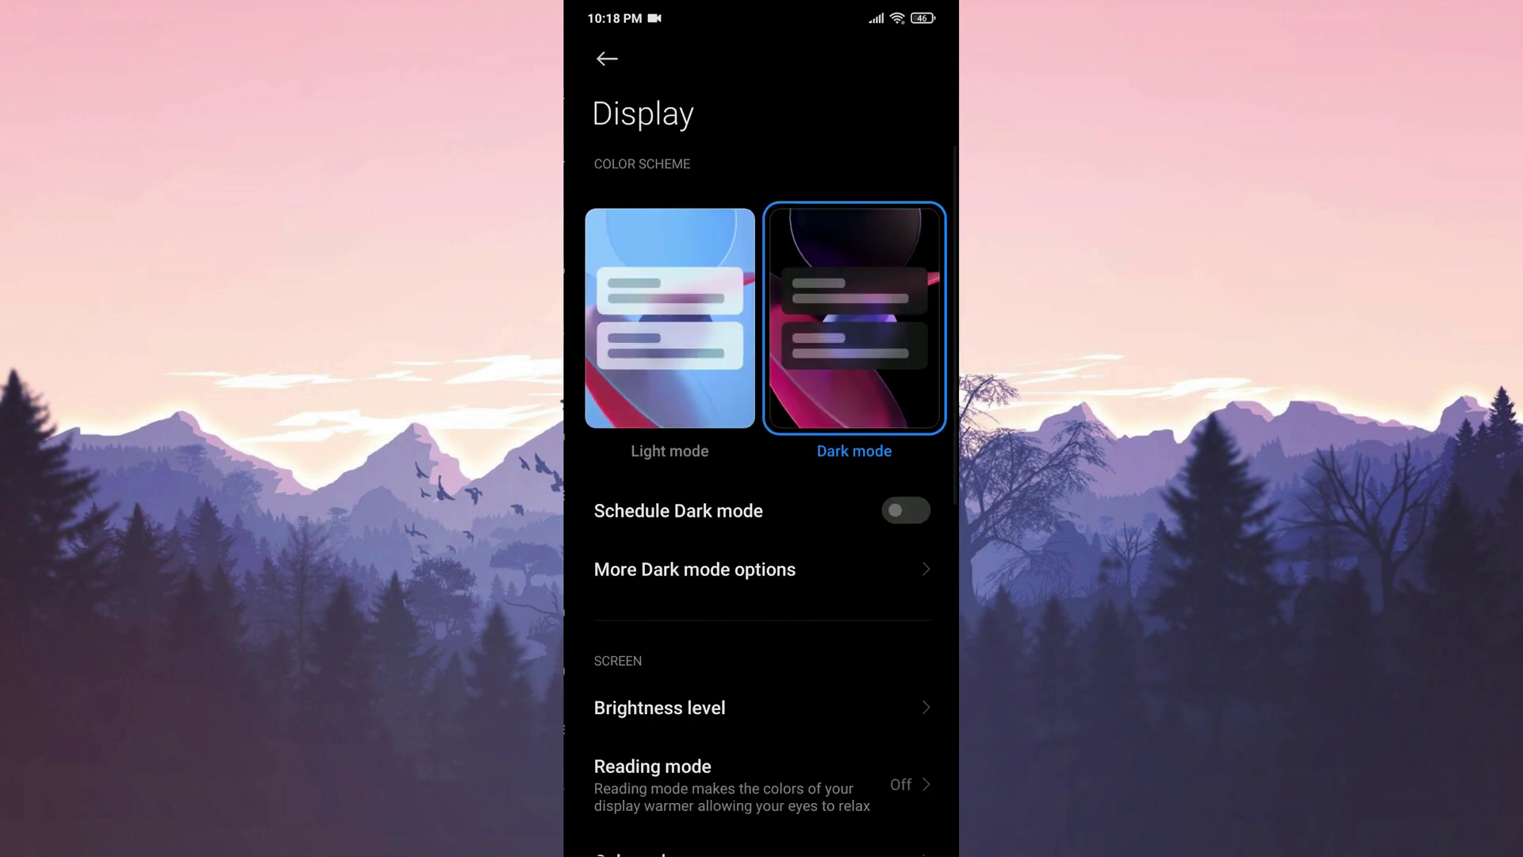
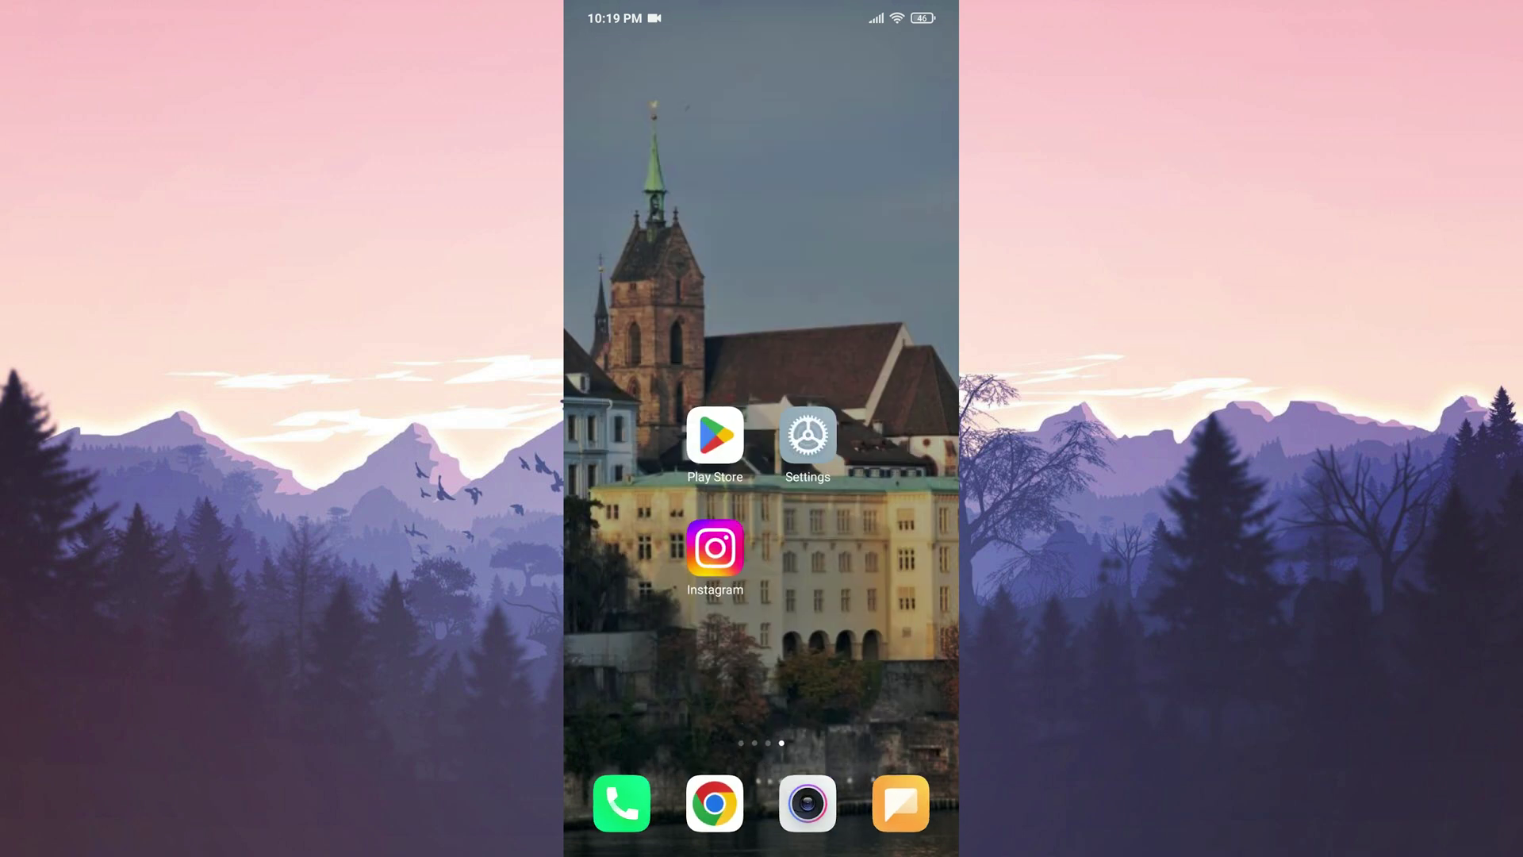
Step: Launch Instagram from the home screen and reach Settings and privacy through your profile's menu
left_click(714, 435)
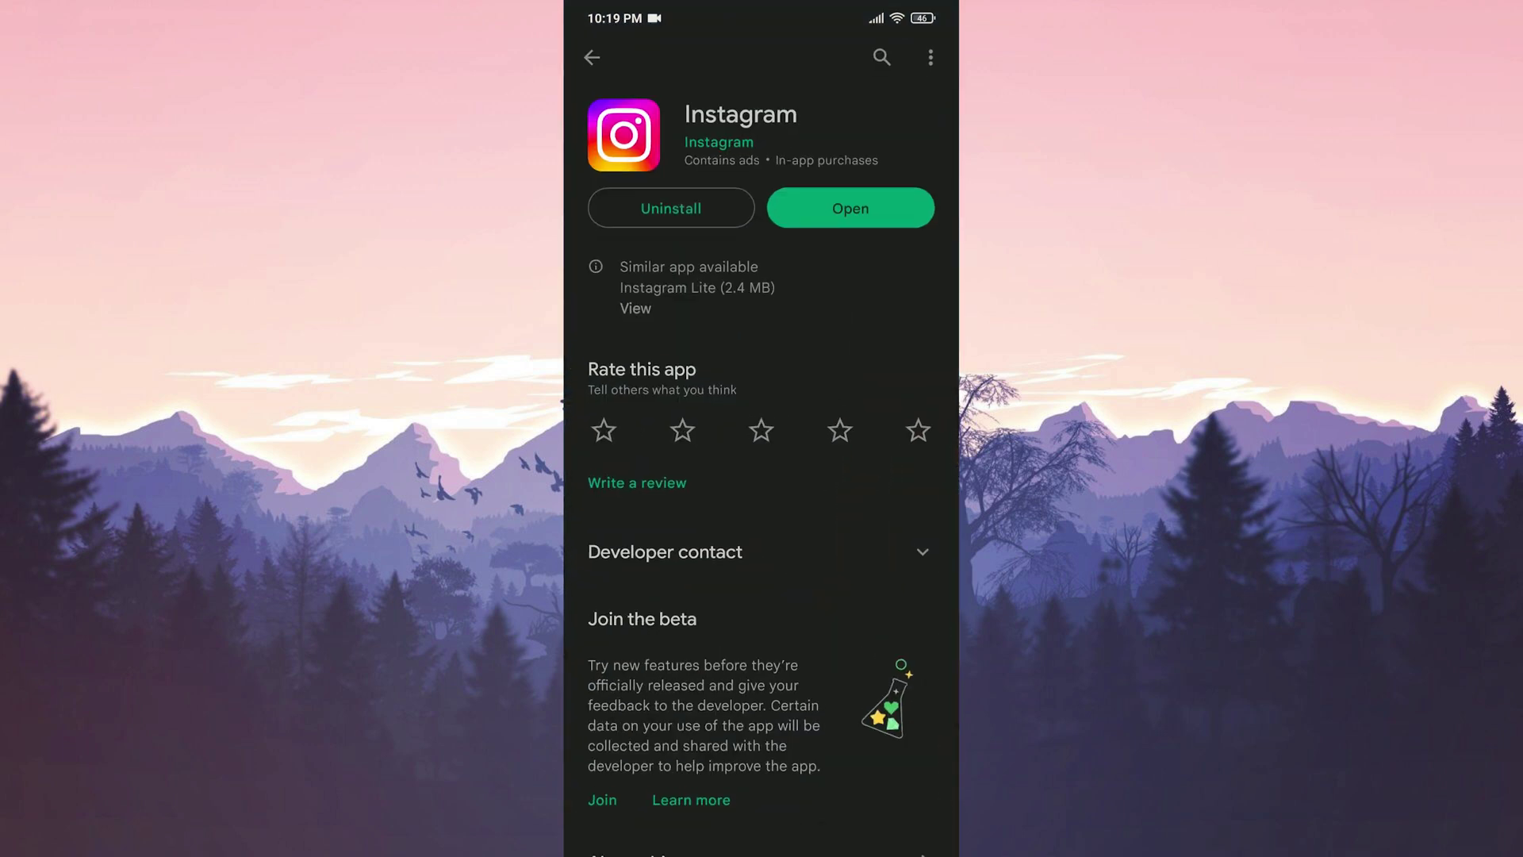
left_click(797, 842)
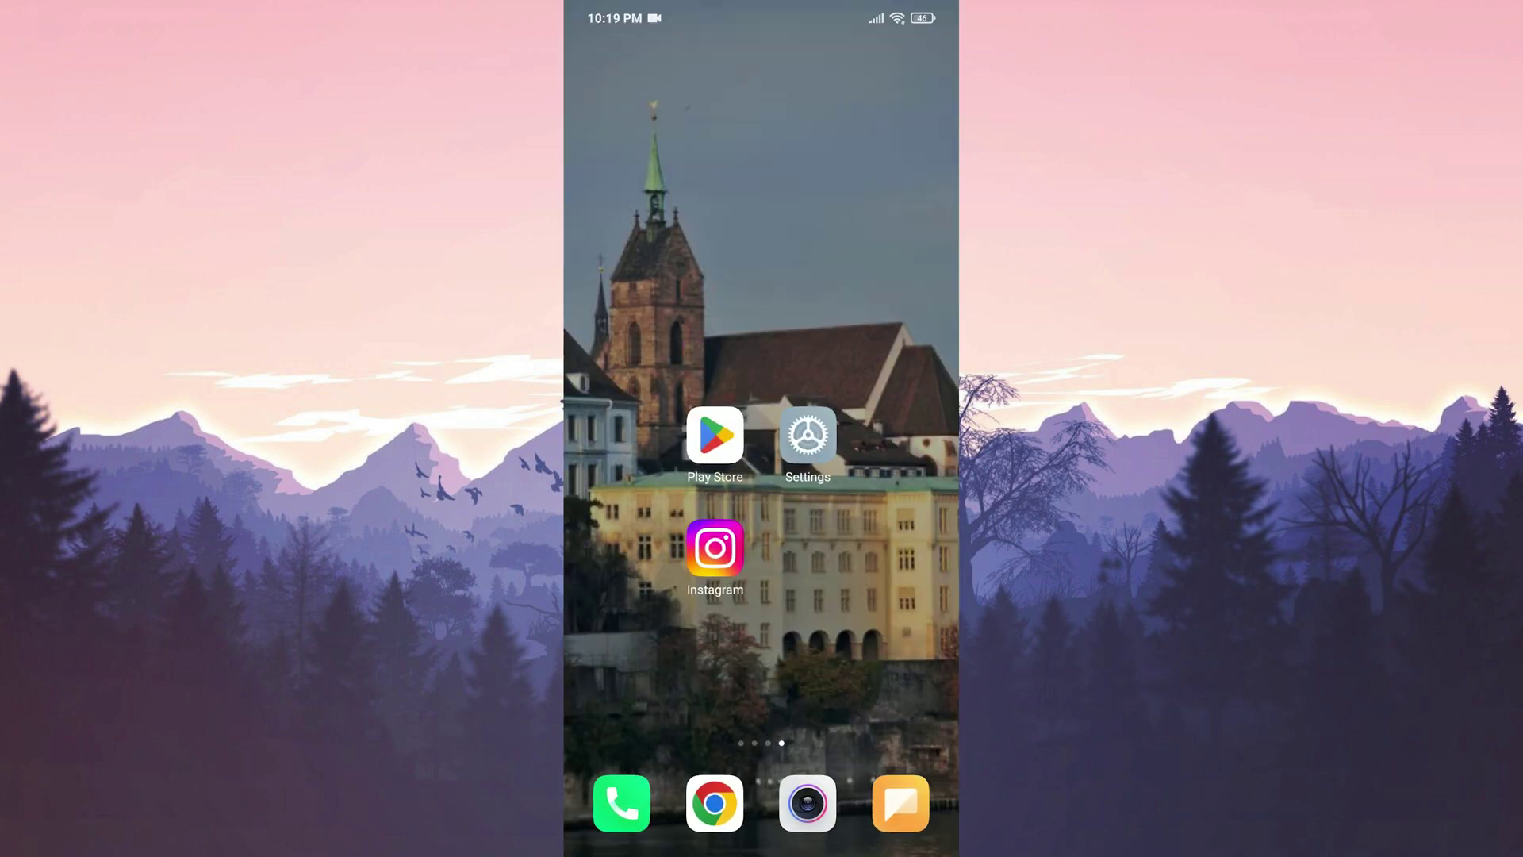
left_click(715, 546)
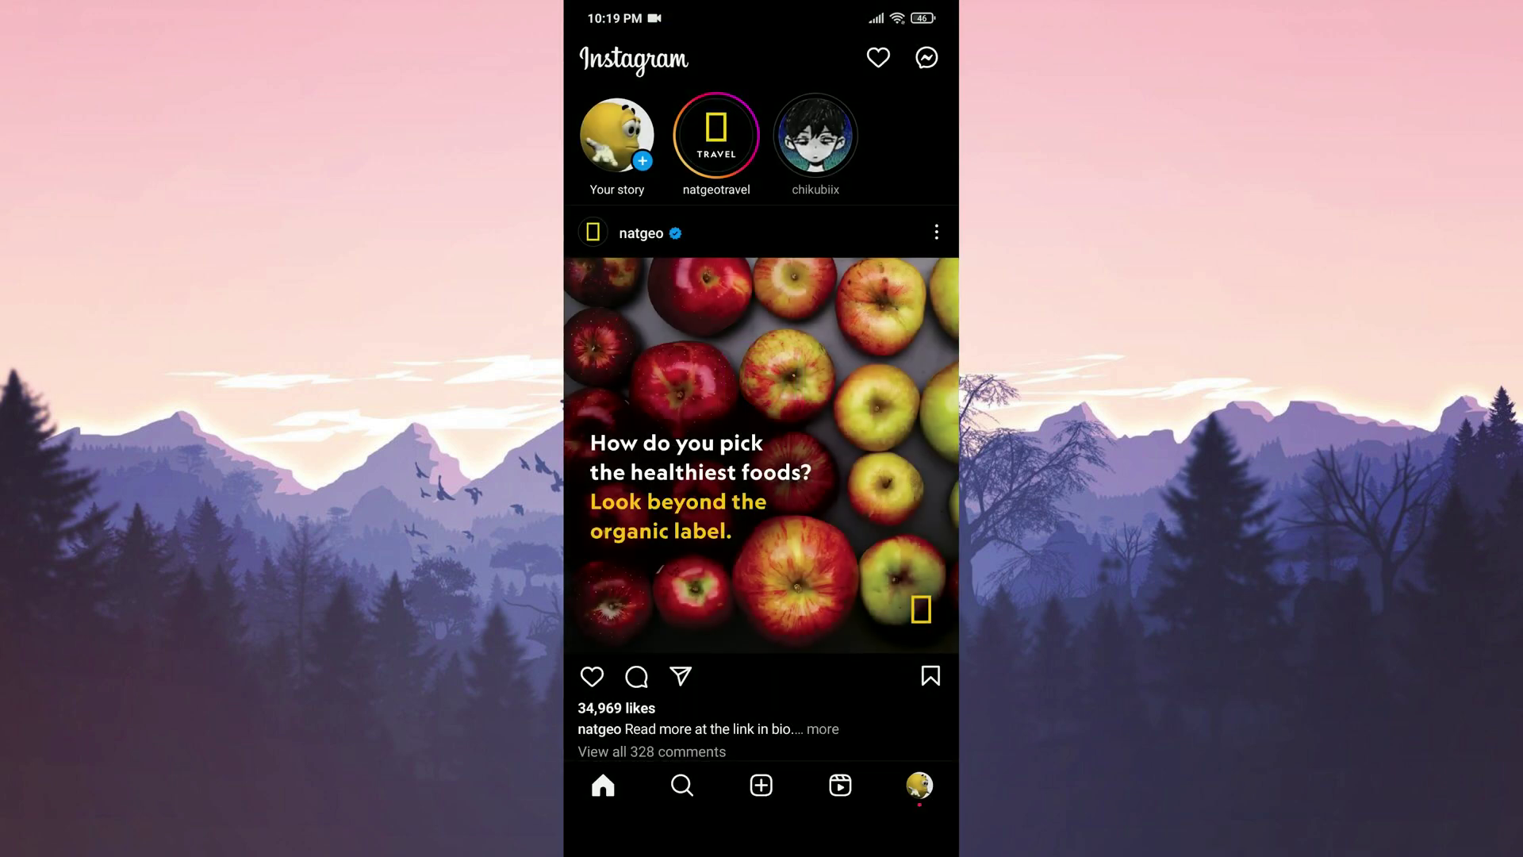
left_click(919, 787)
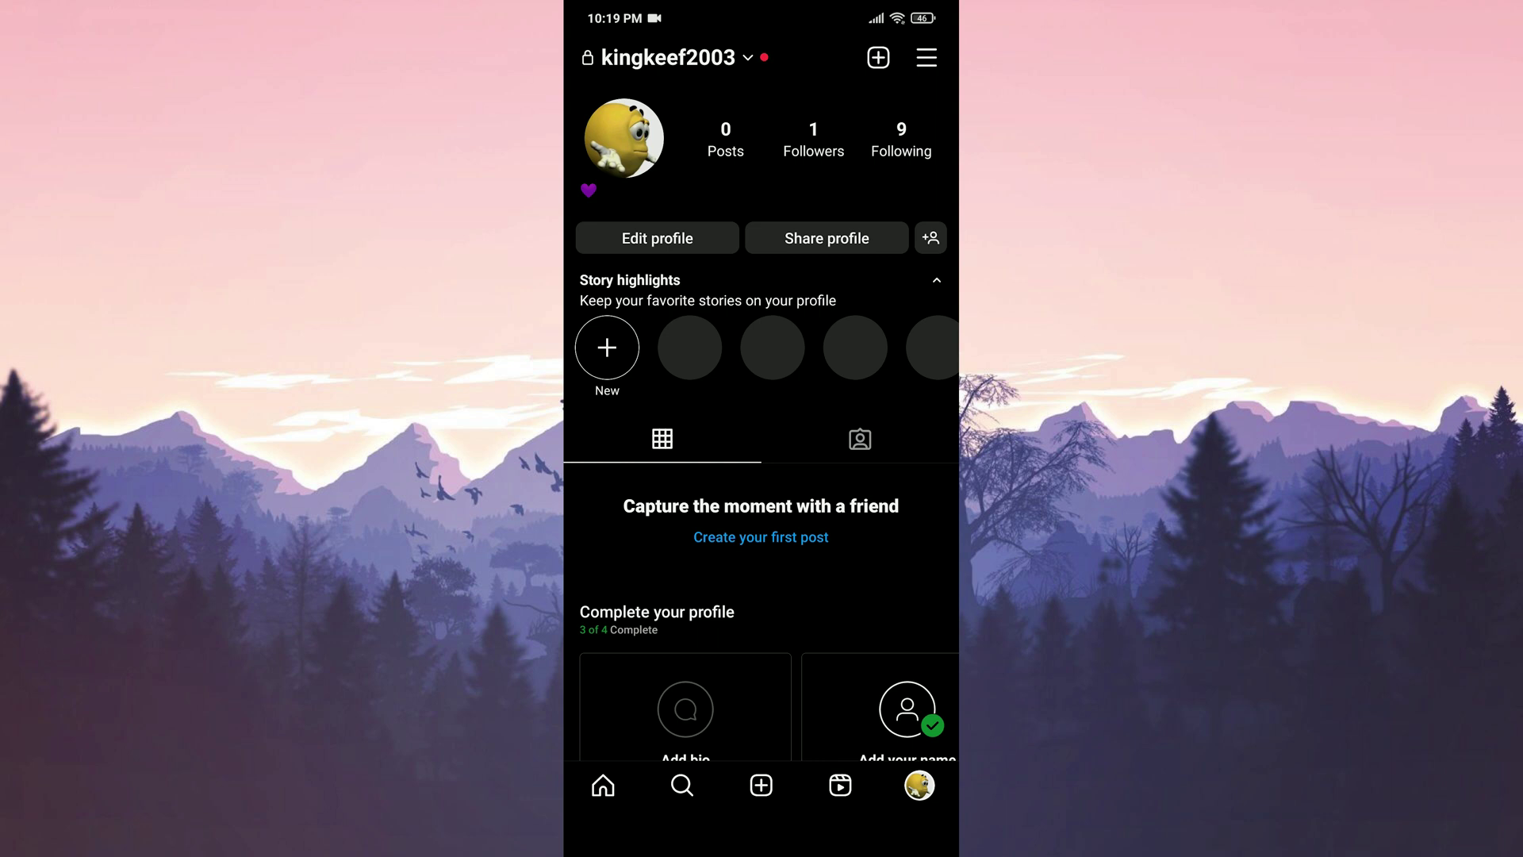
left_click(927, 58)
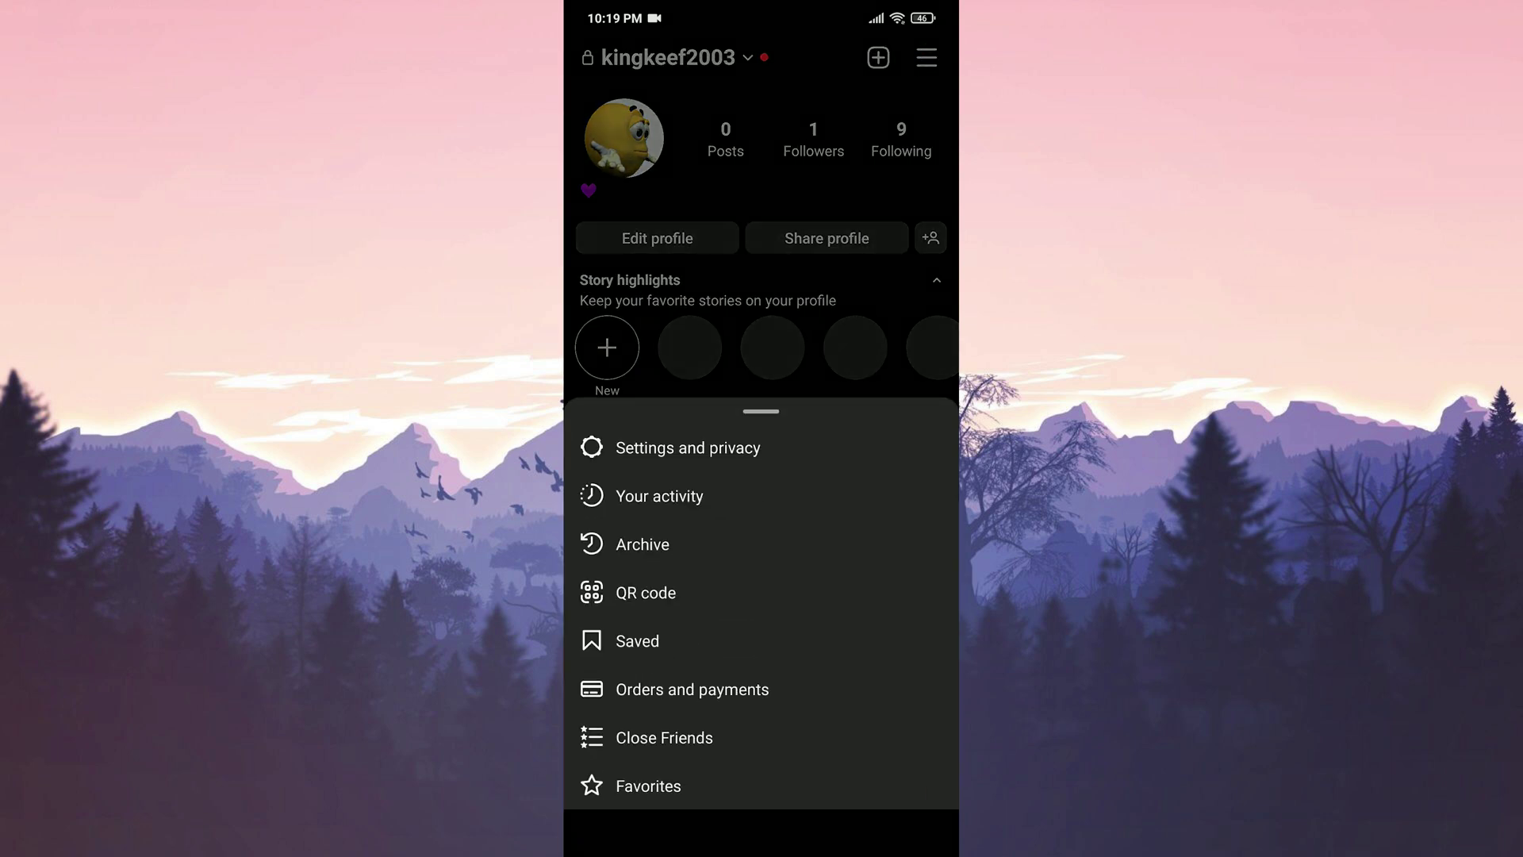
left_click(688, 448)
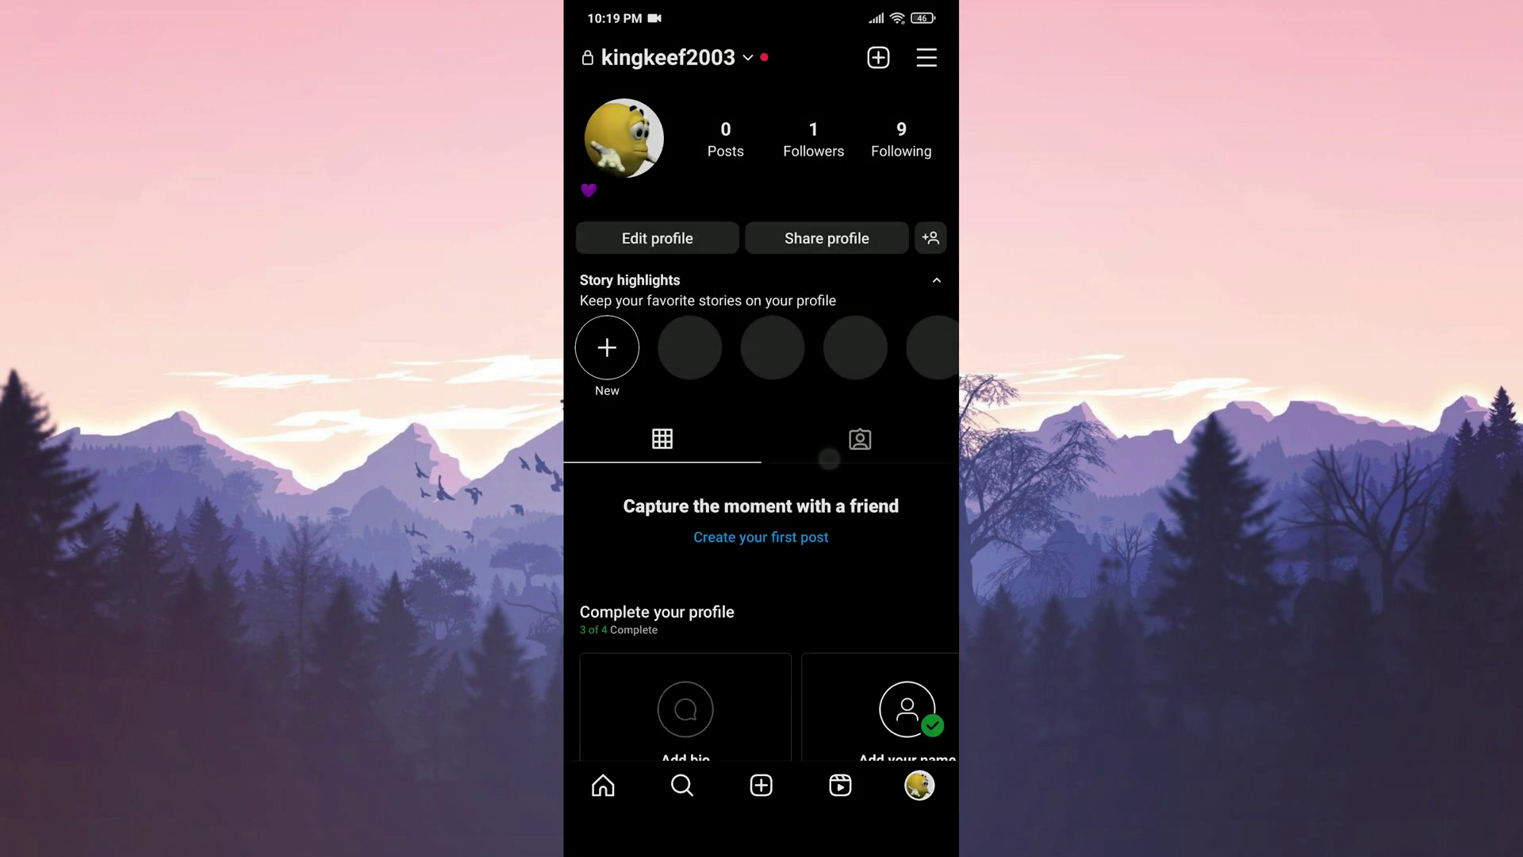
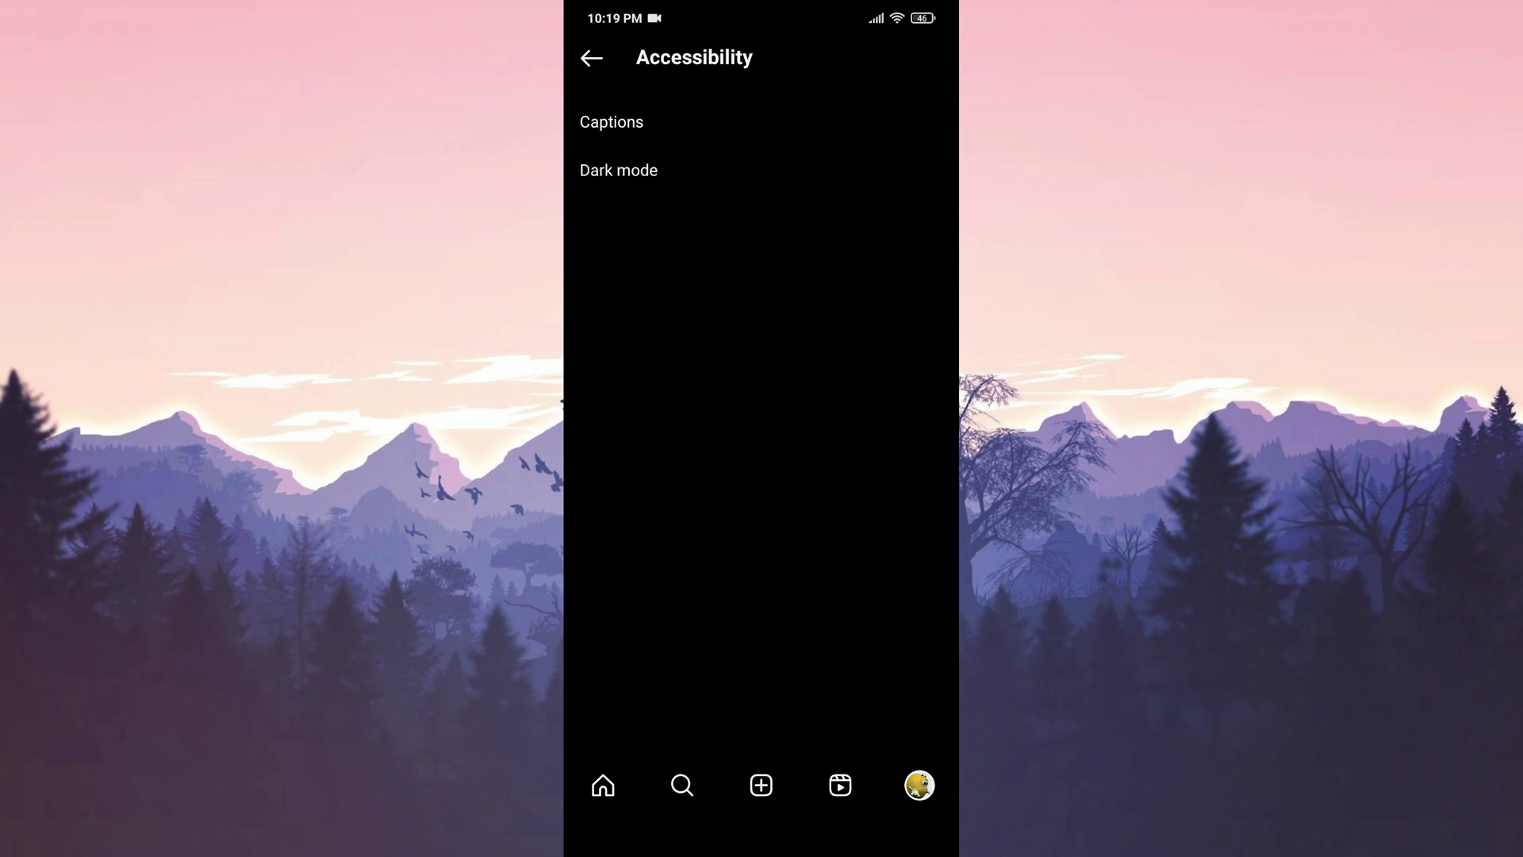
Step: Switch Instagram's dark mode from the system default to always On
left_click(619, 169)
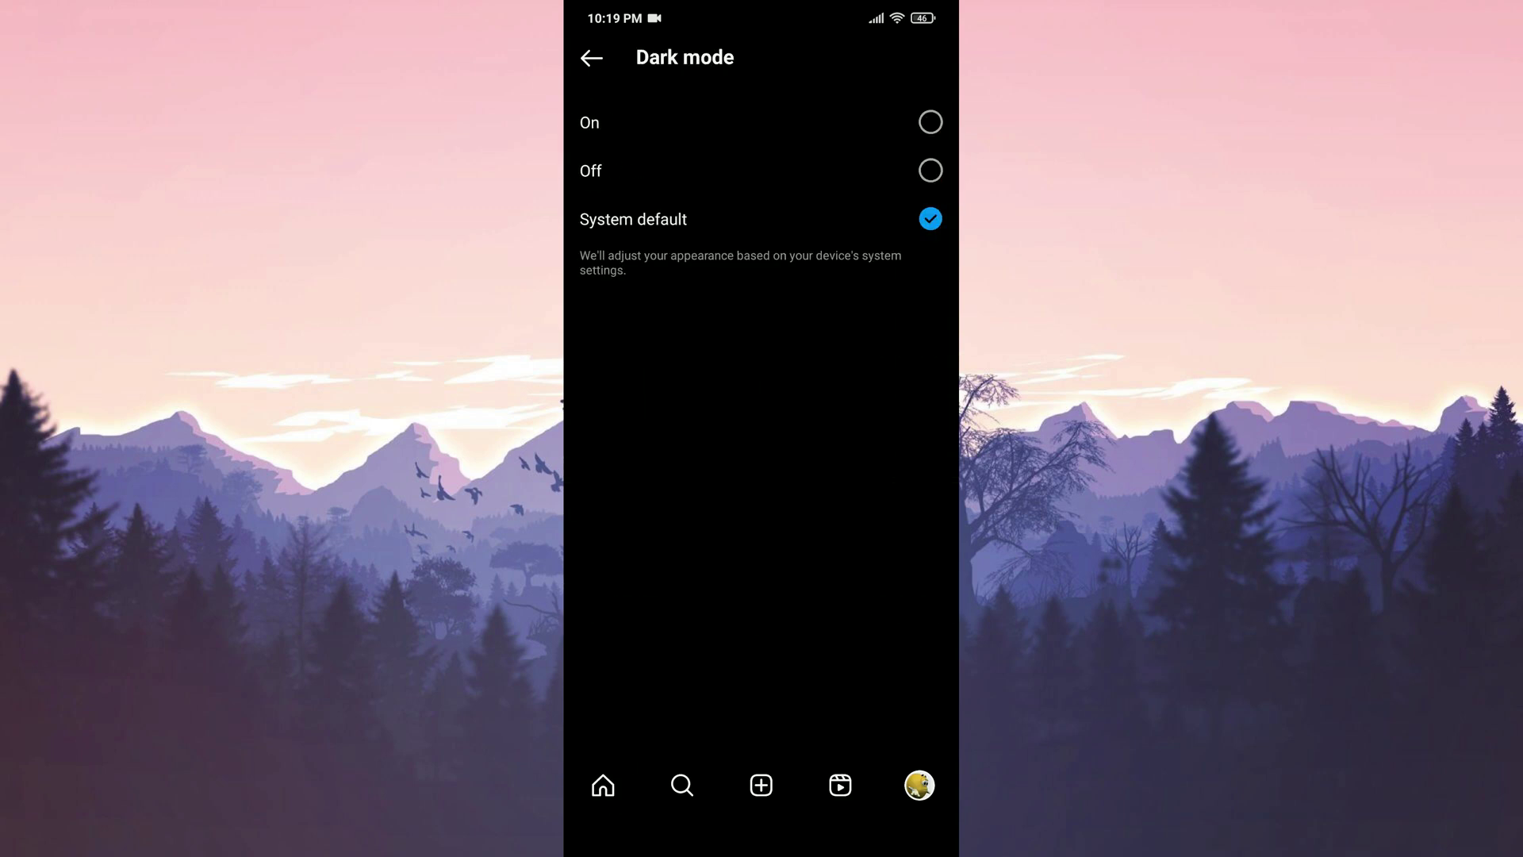
left_click(591, 121)
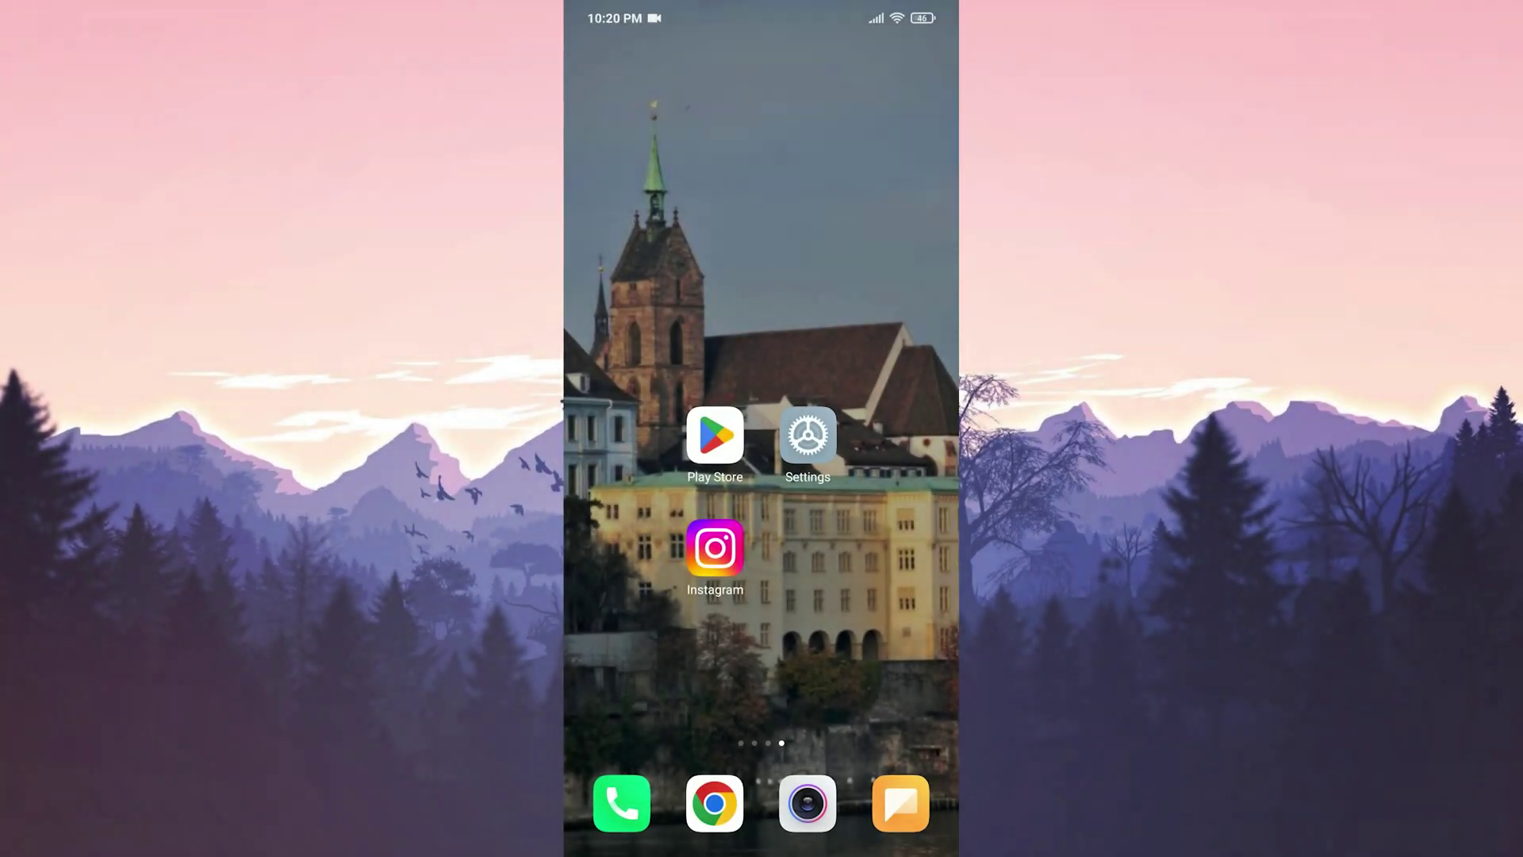
Step: Search the Manage apps list for 'instagram' and open Instagram's App info page
left_click(808, 436)
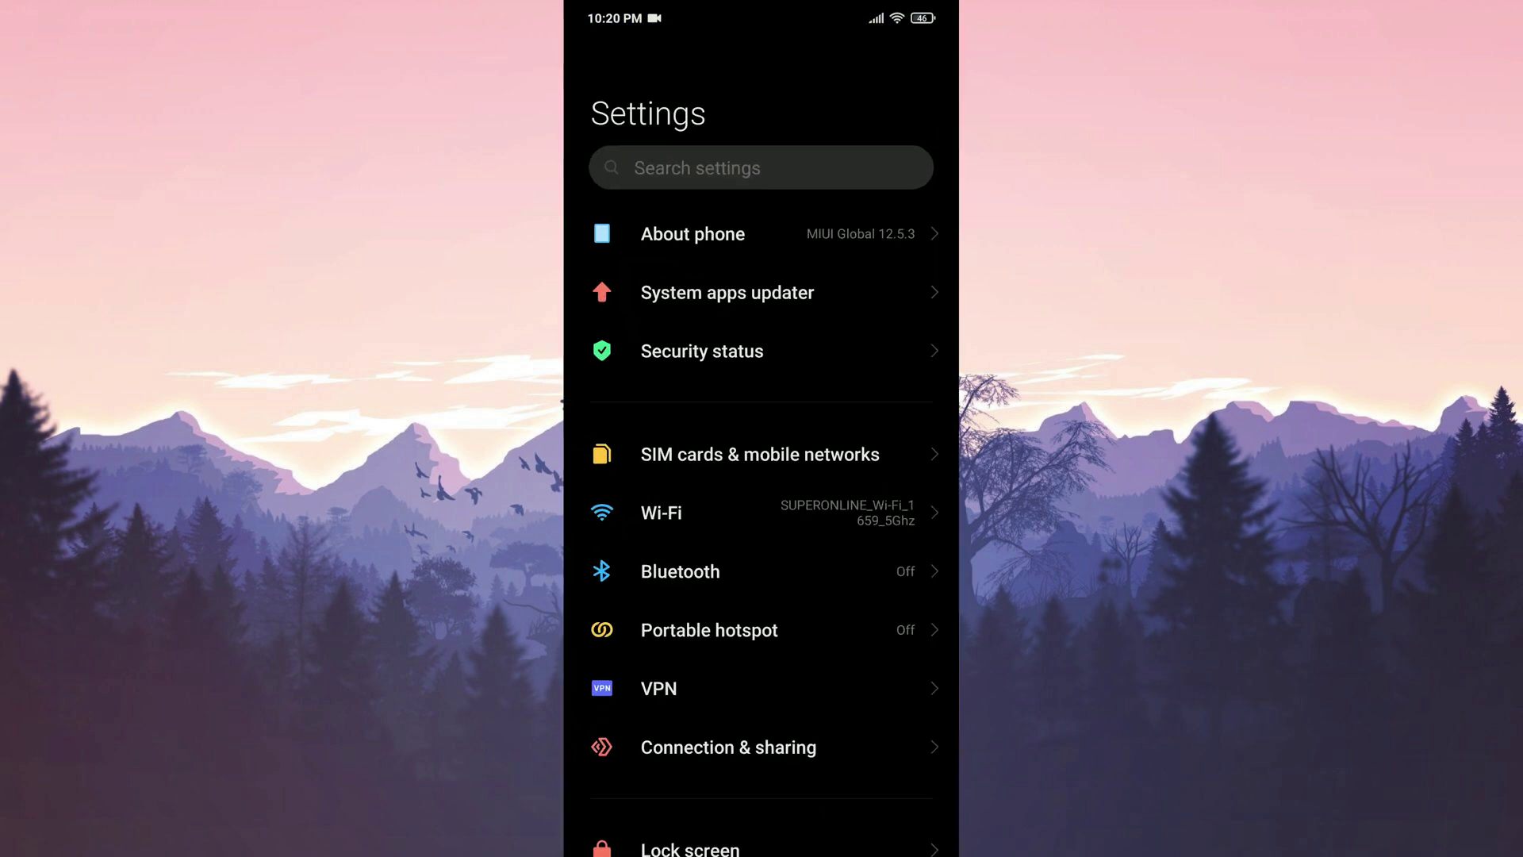
scroll(762, 476, "down", 10)
scroll(860, 653, "down", 10)
scroll(860, 654, "down", 1)
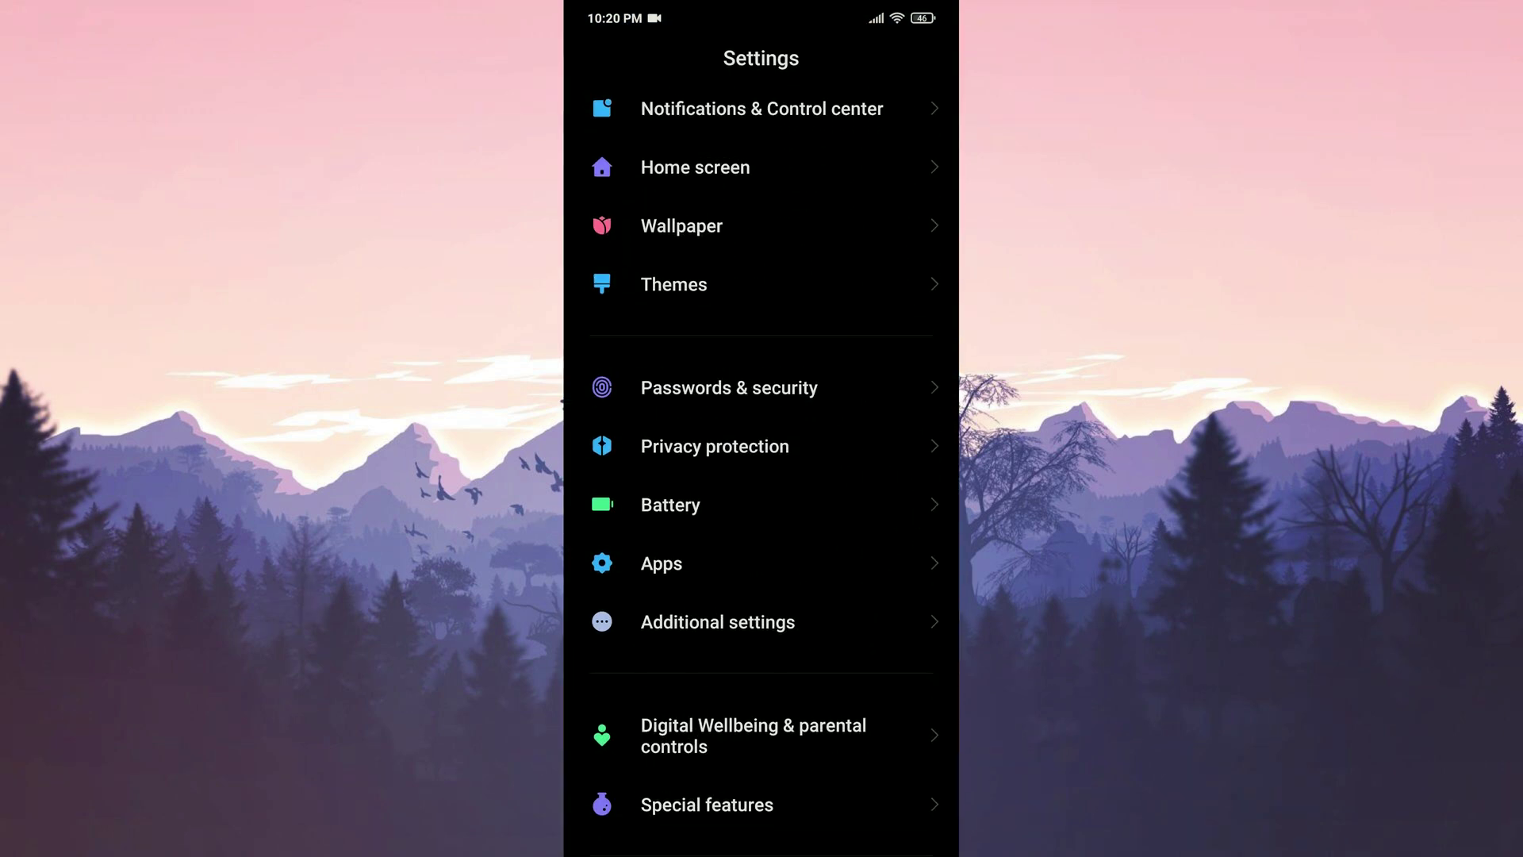
left_click(662, 564)
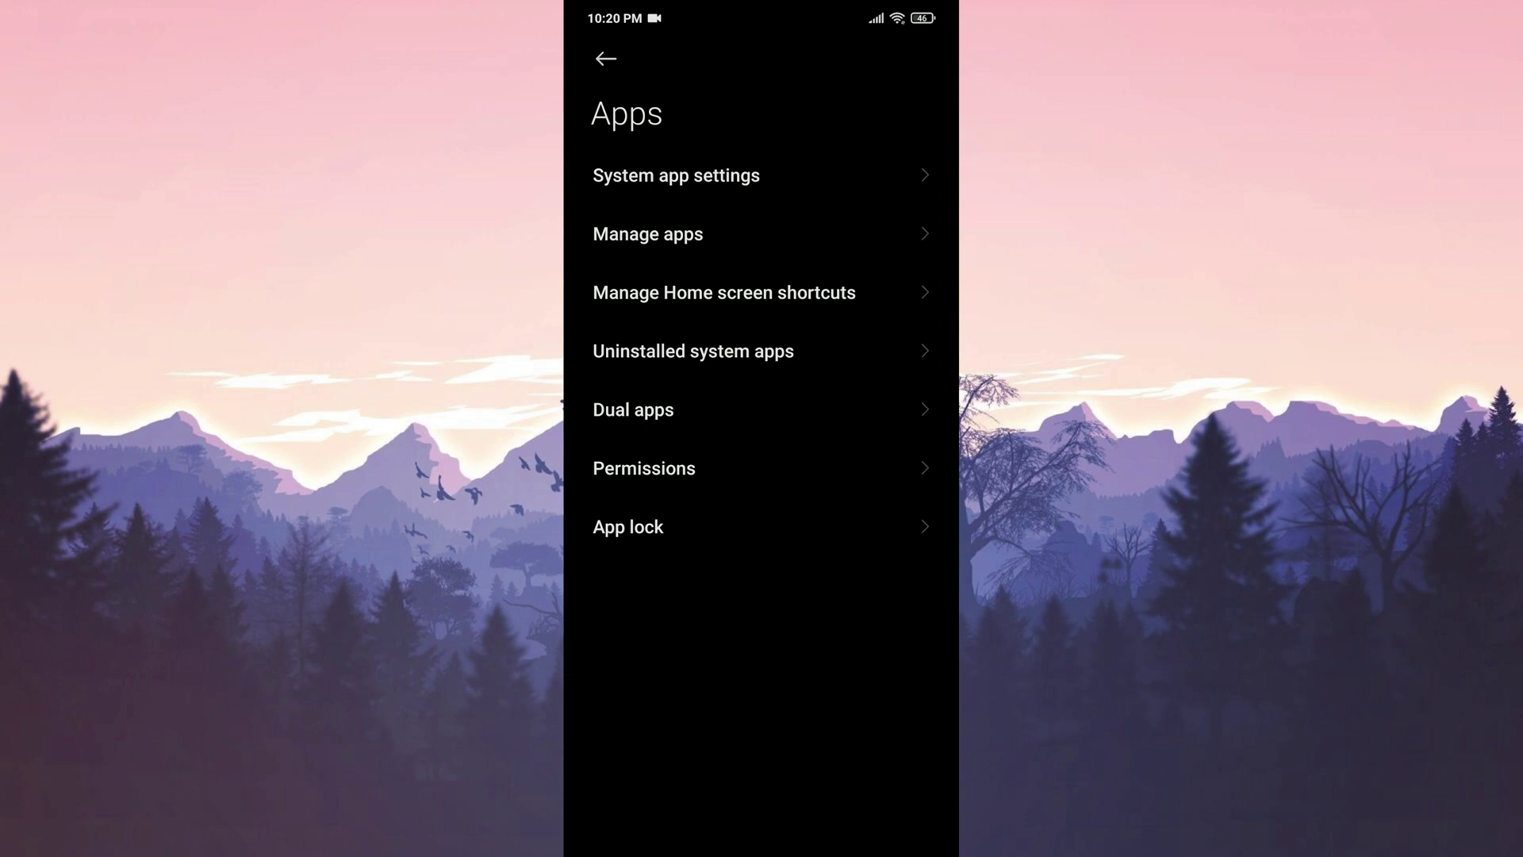
left_click(639, 247)
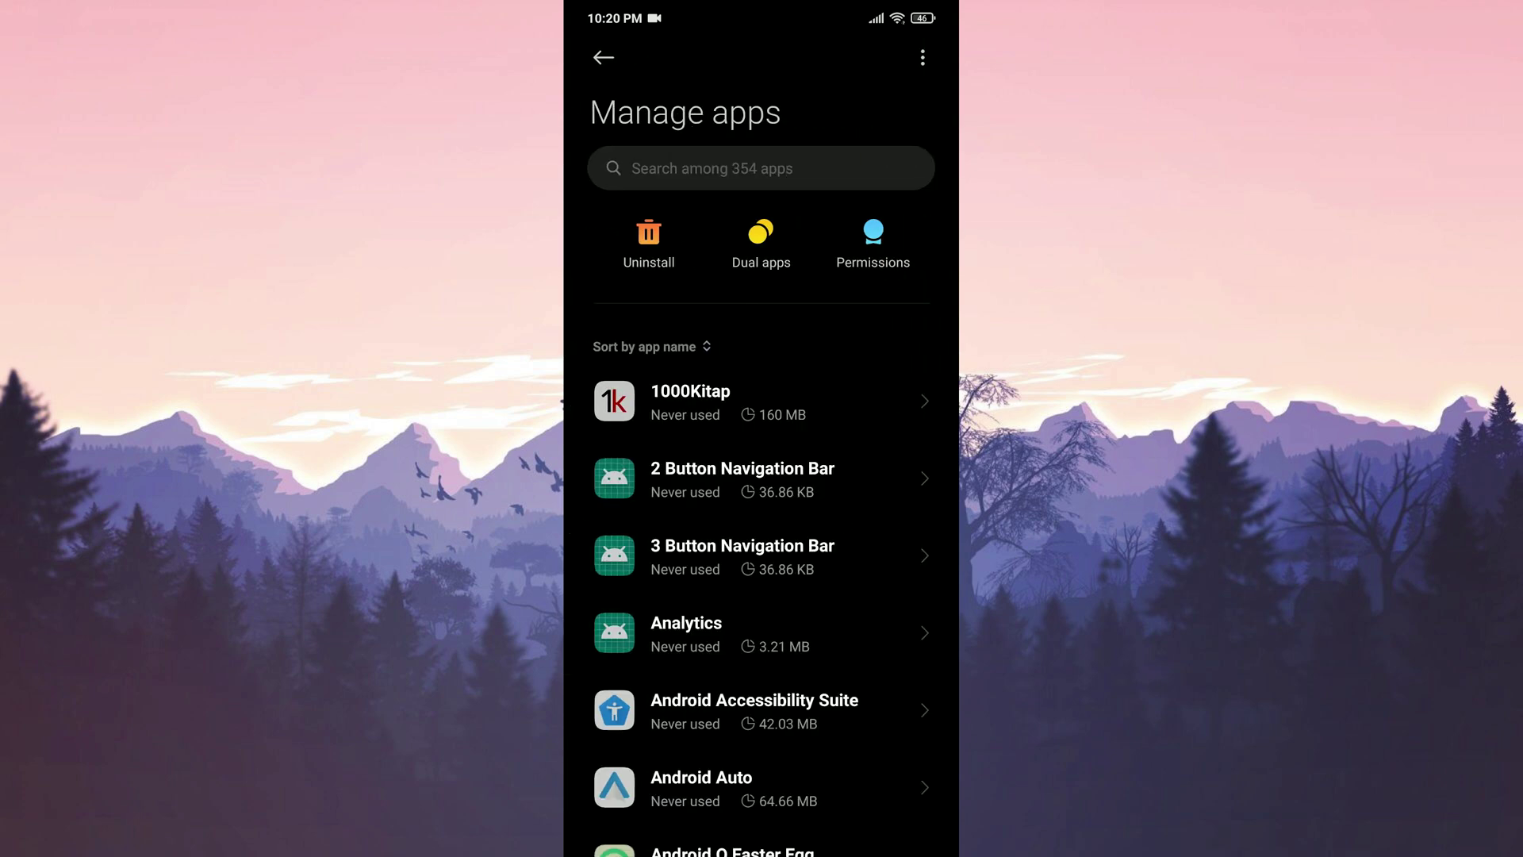
left_click(640, 172)
type("instagram")
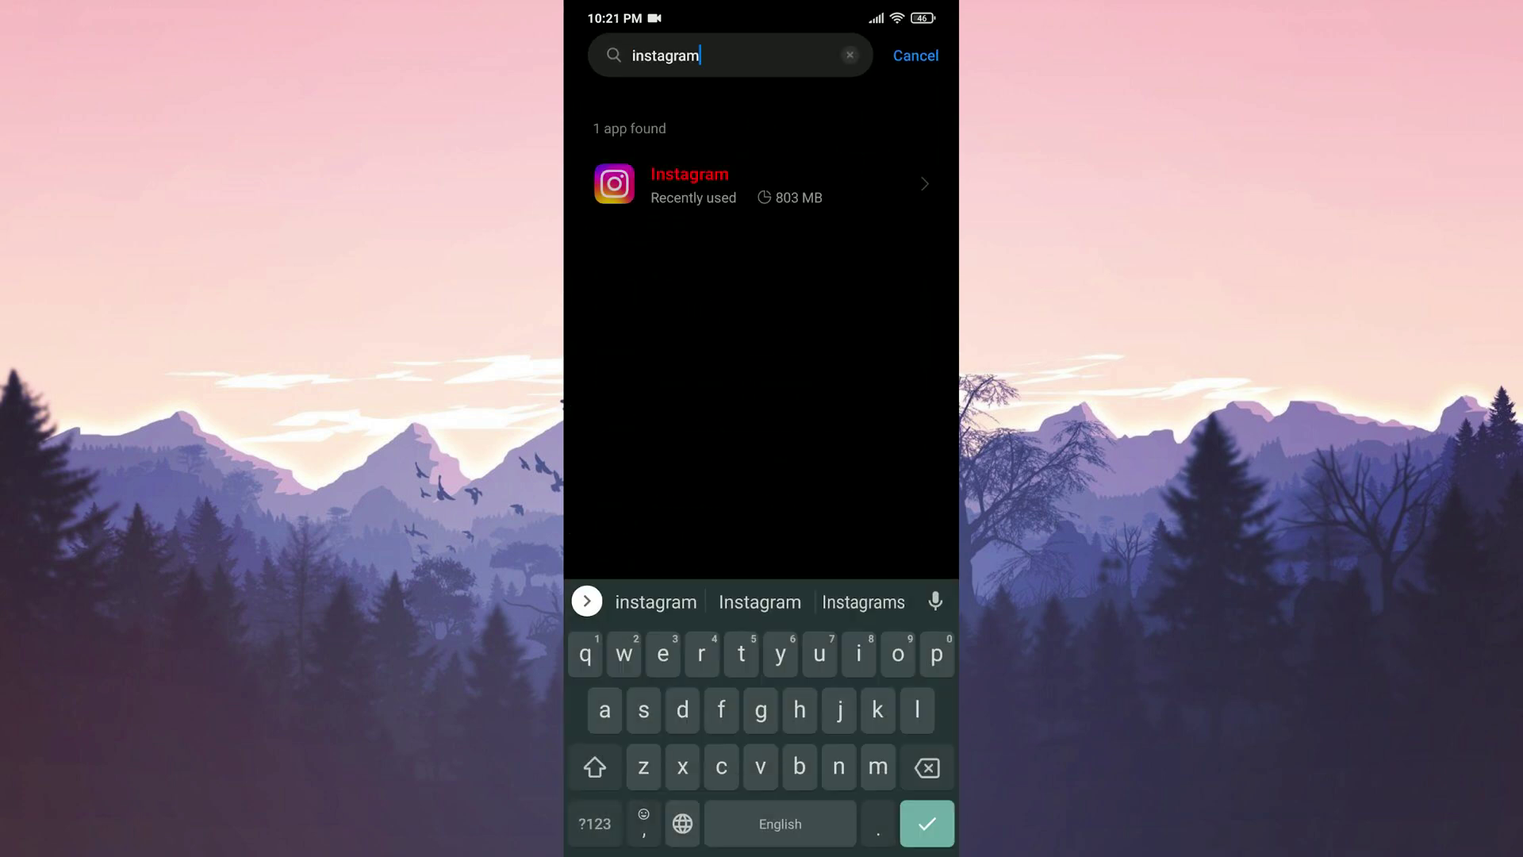
left_click(761, 185)
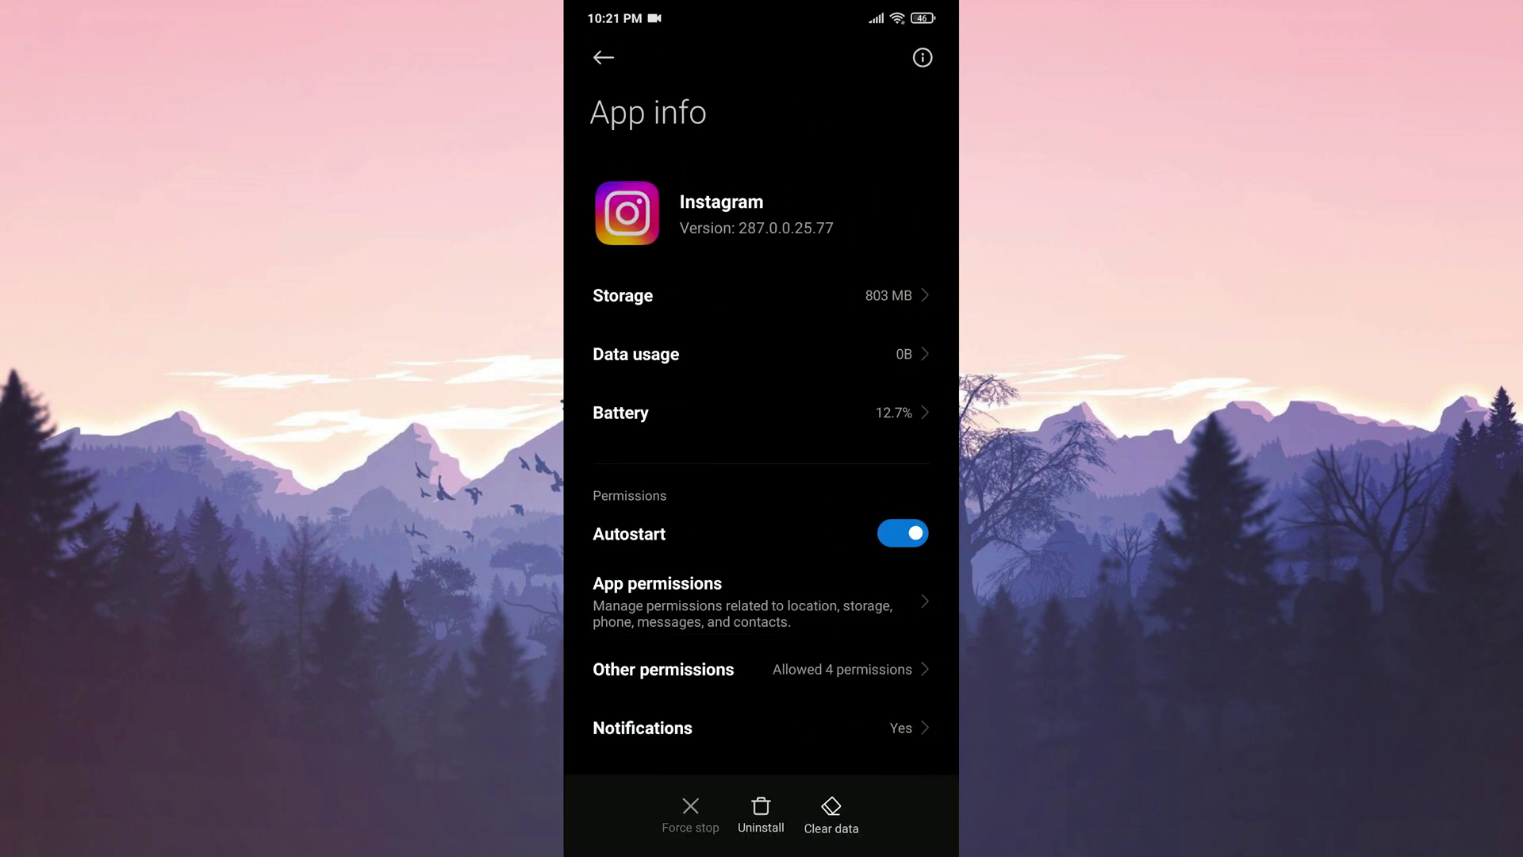
Step: Clear all of Instagram's data and cache from its Storage page
left_click(613, 296)
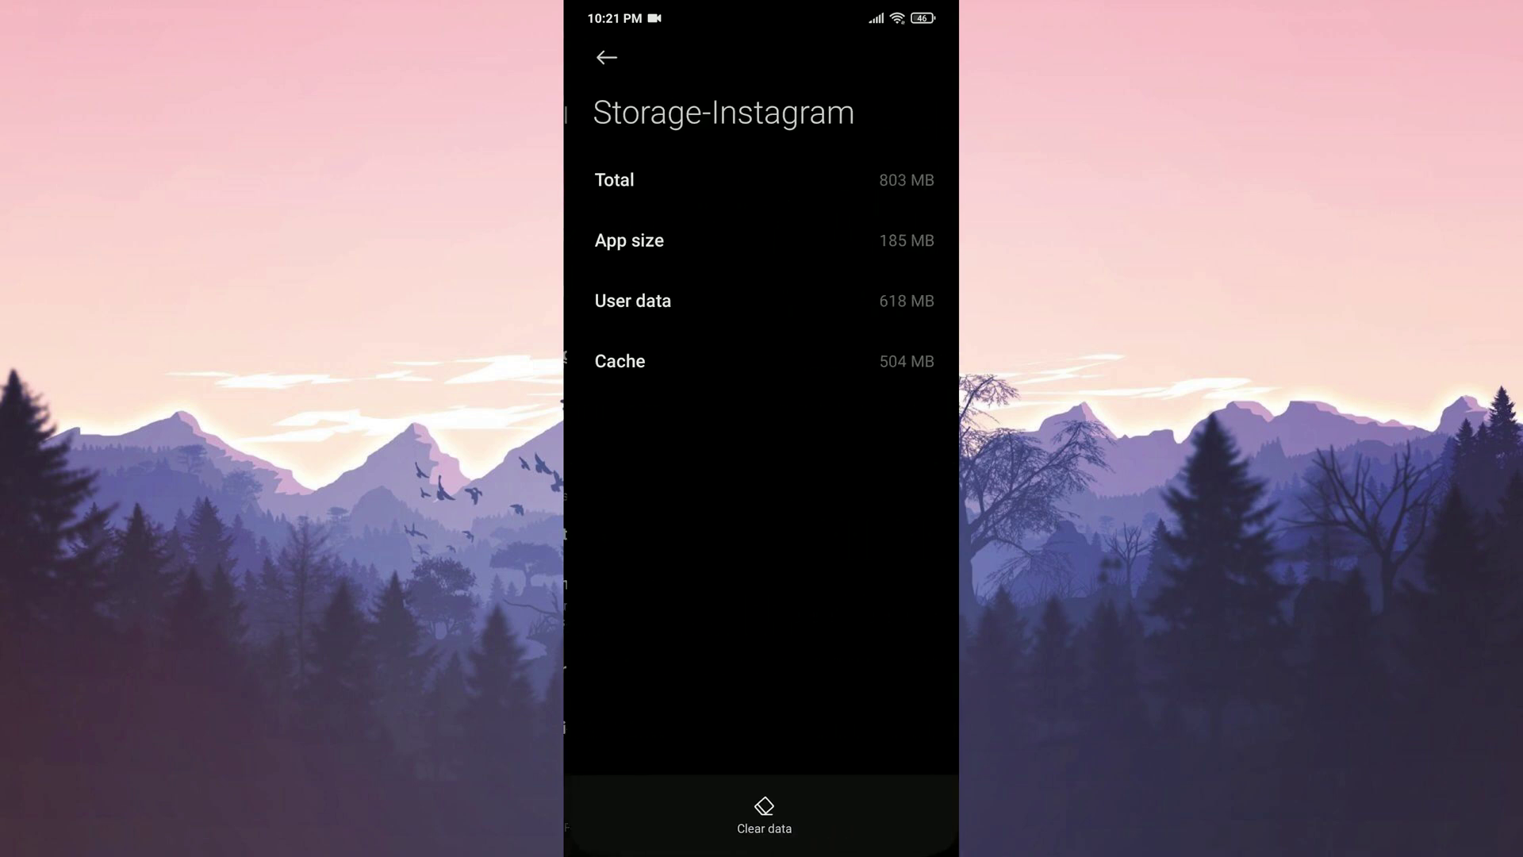
left_click(761, 815)
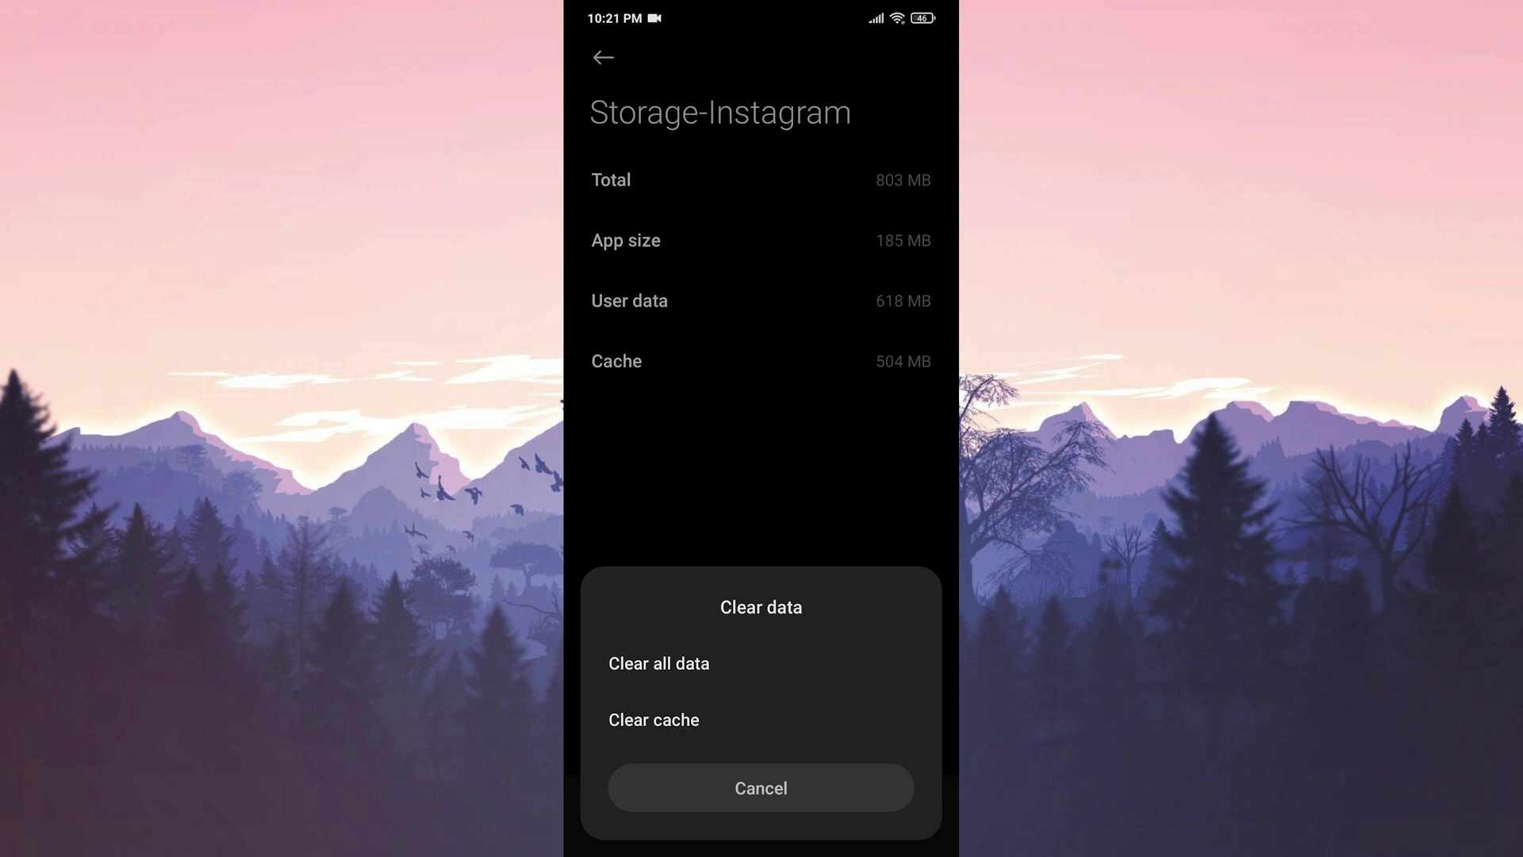
left_click(658, 663)
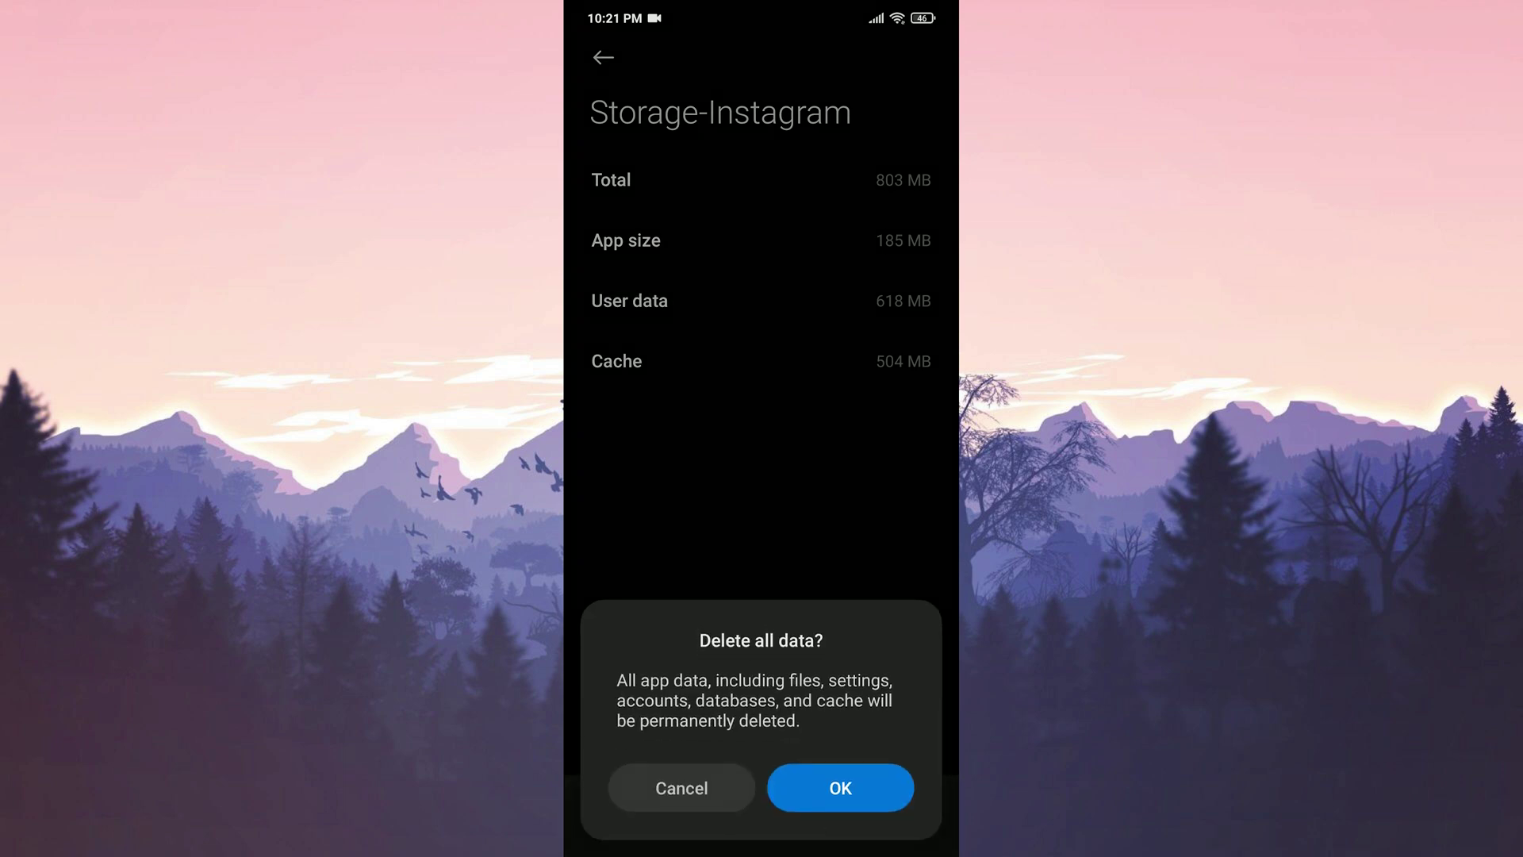
left_click(849, 788)
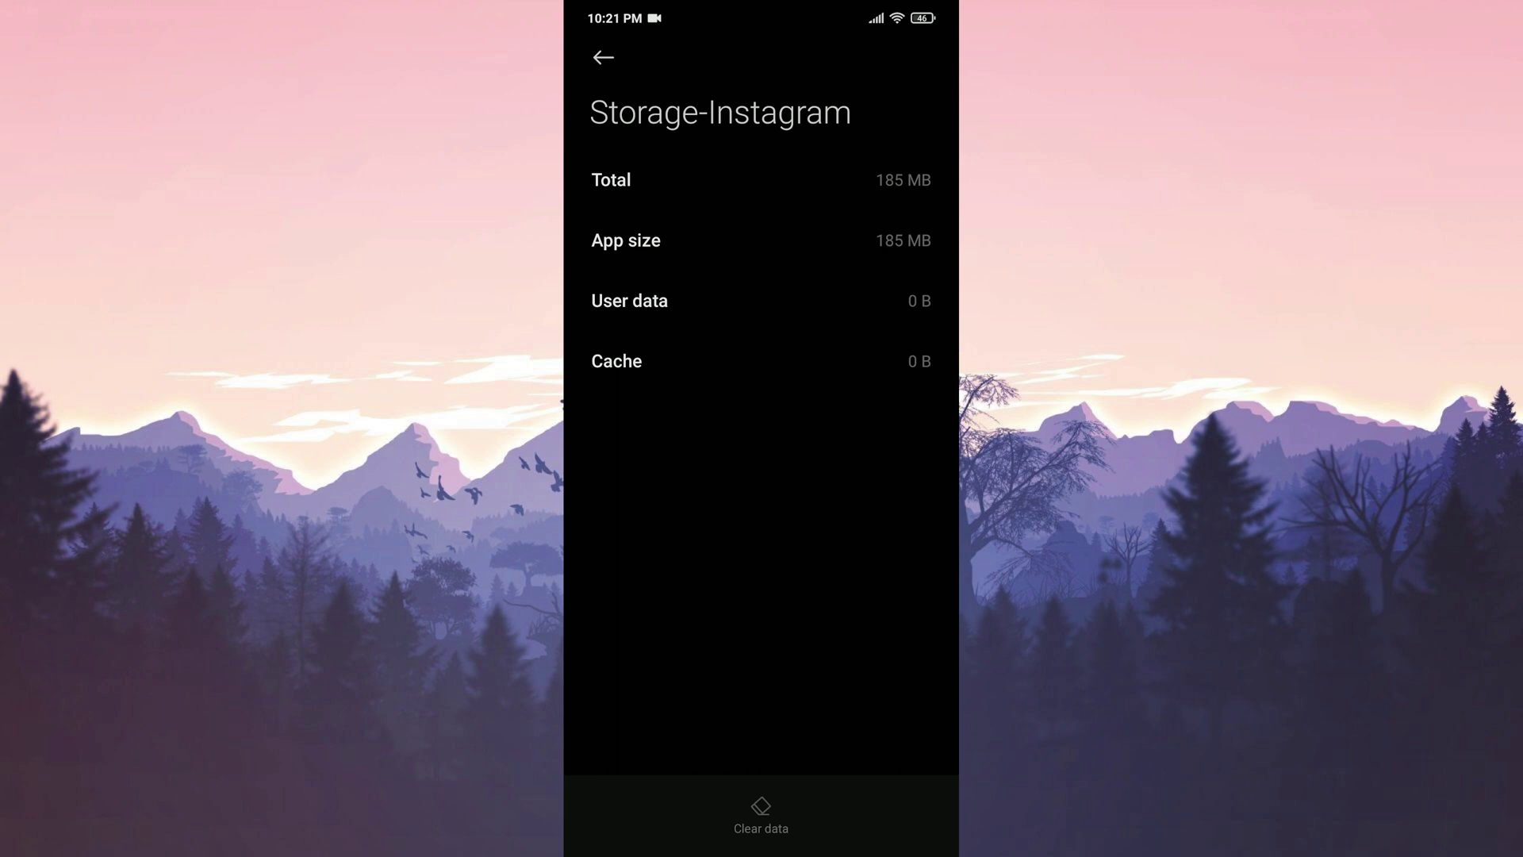
Step: Uninstall Instagram from its App info page
left_click(602, 56)
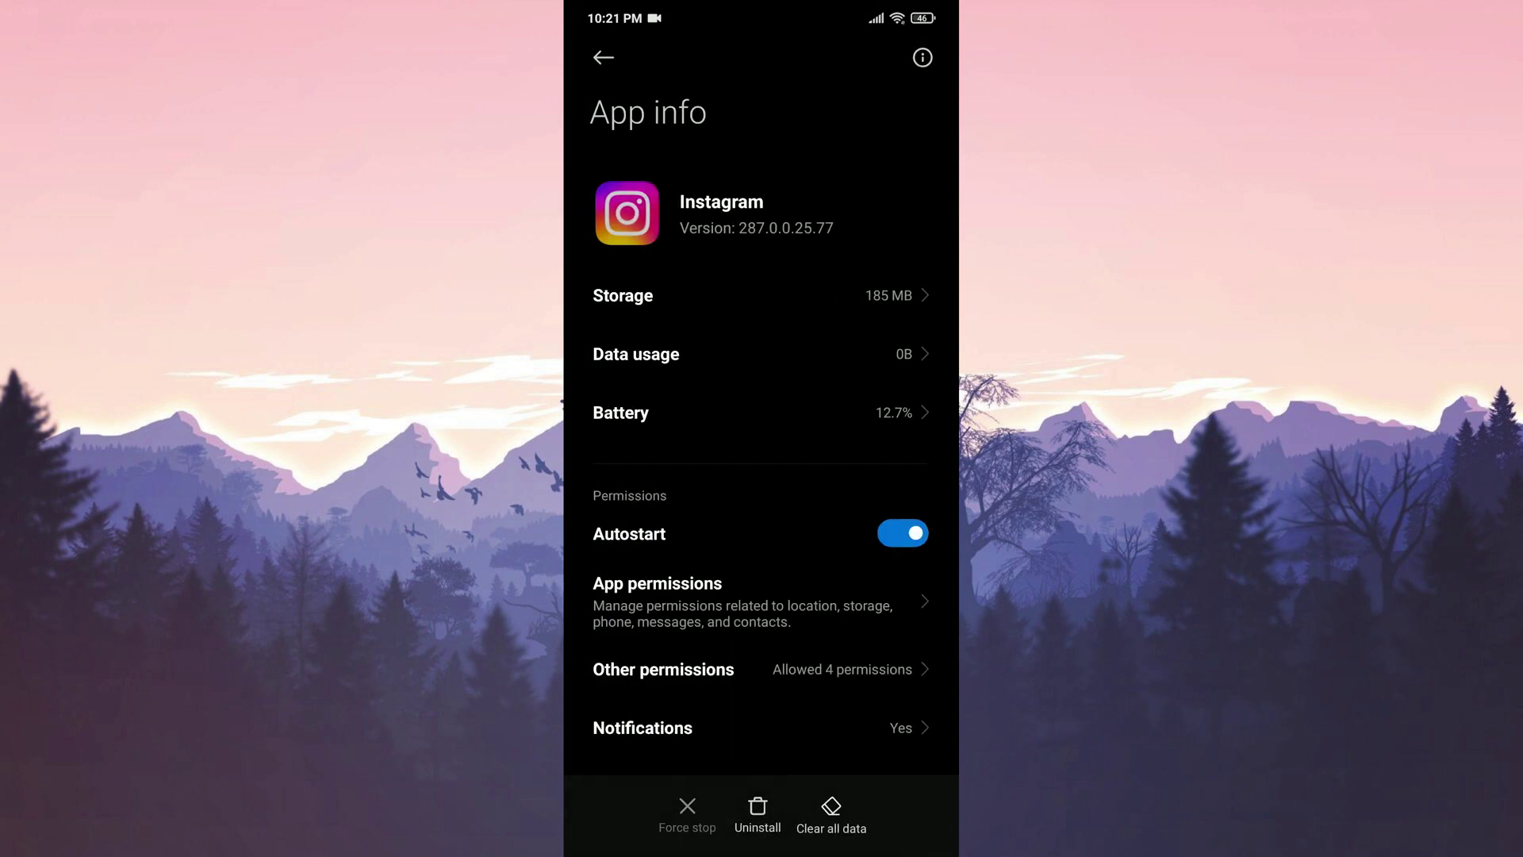
left_click(756, 814)
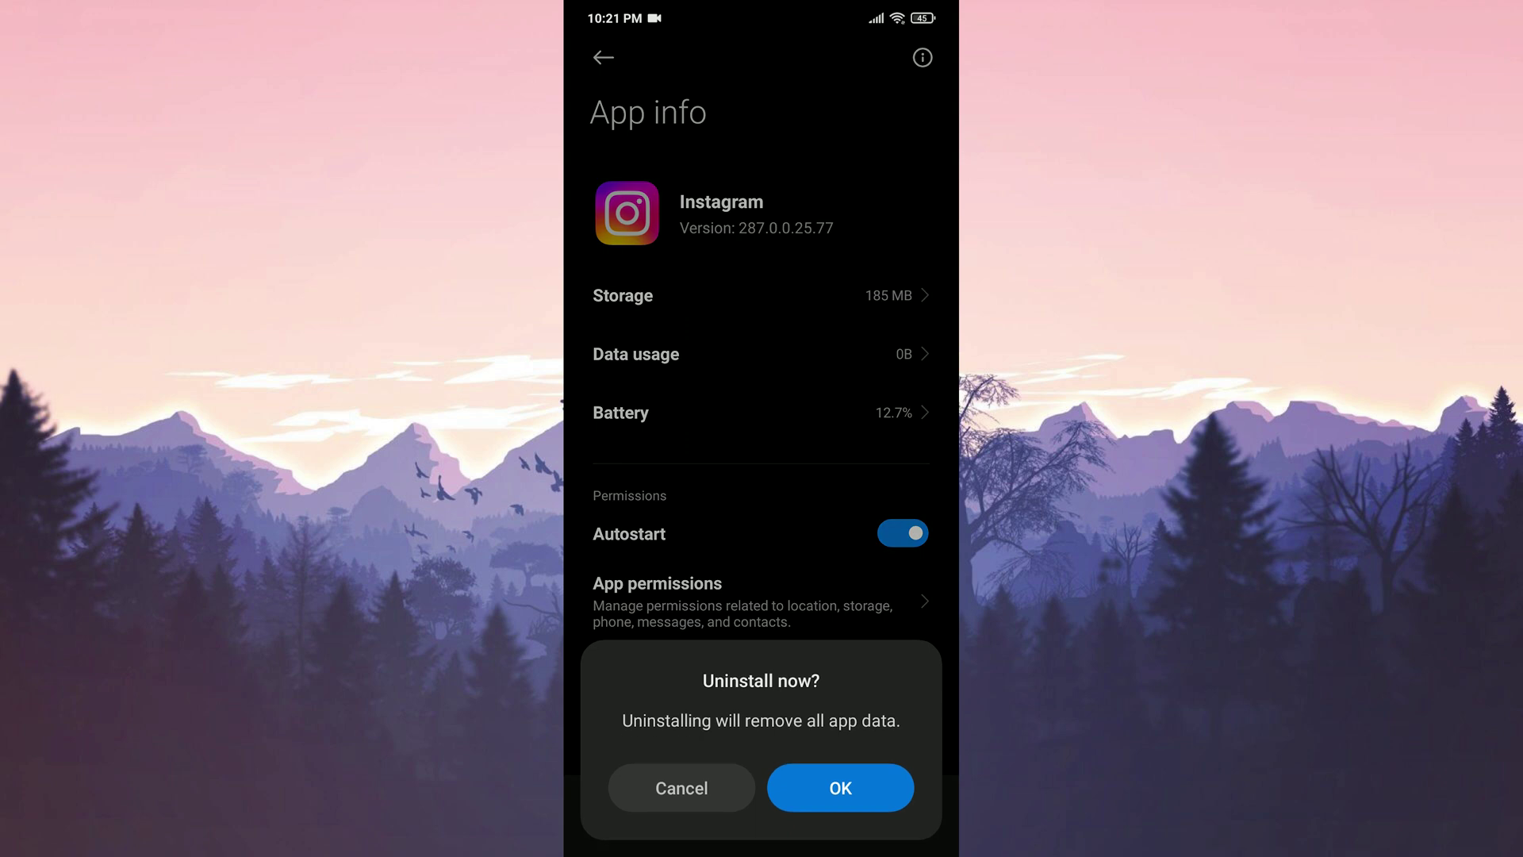
left_click(682, 788)
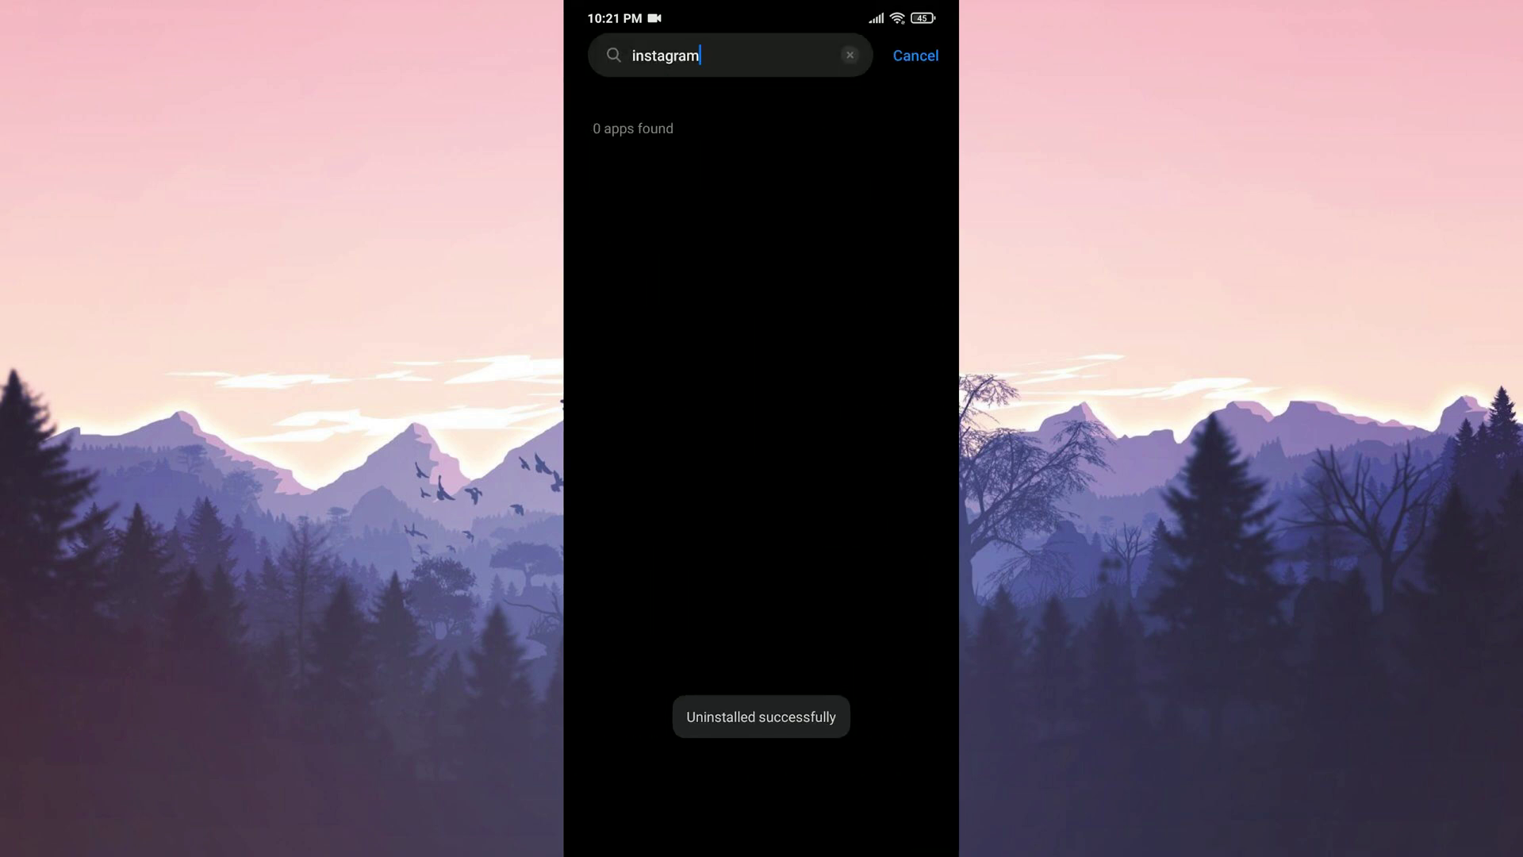
Step: Return to the home screen, dismiss the power menu, and launch Google Play Store
left_click(770, 791)
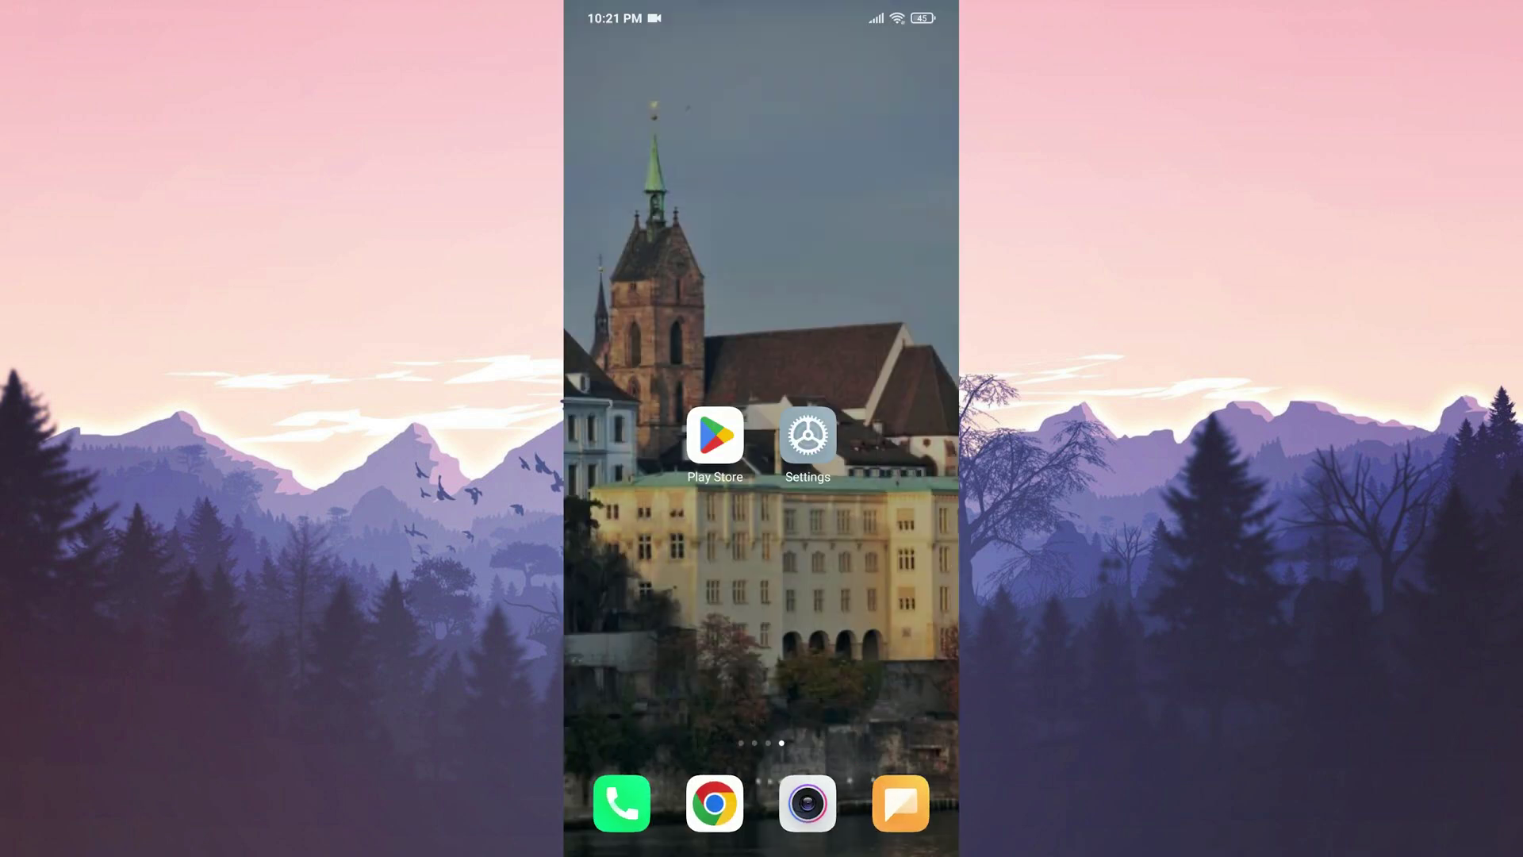
key("XF86PowerOff")
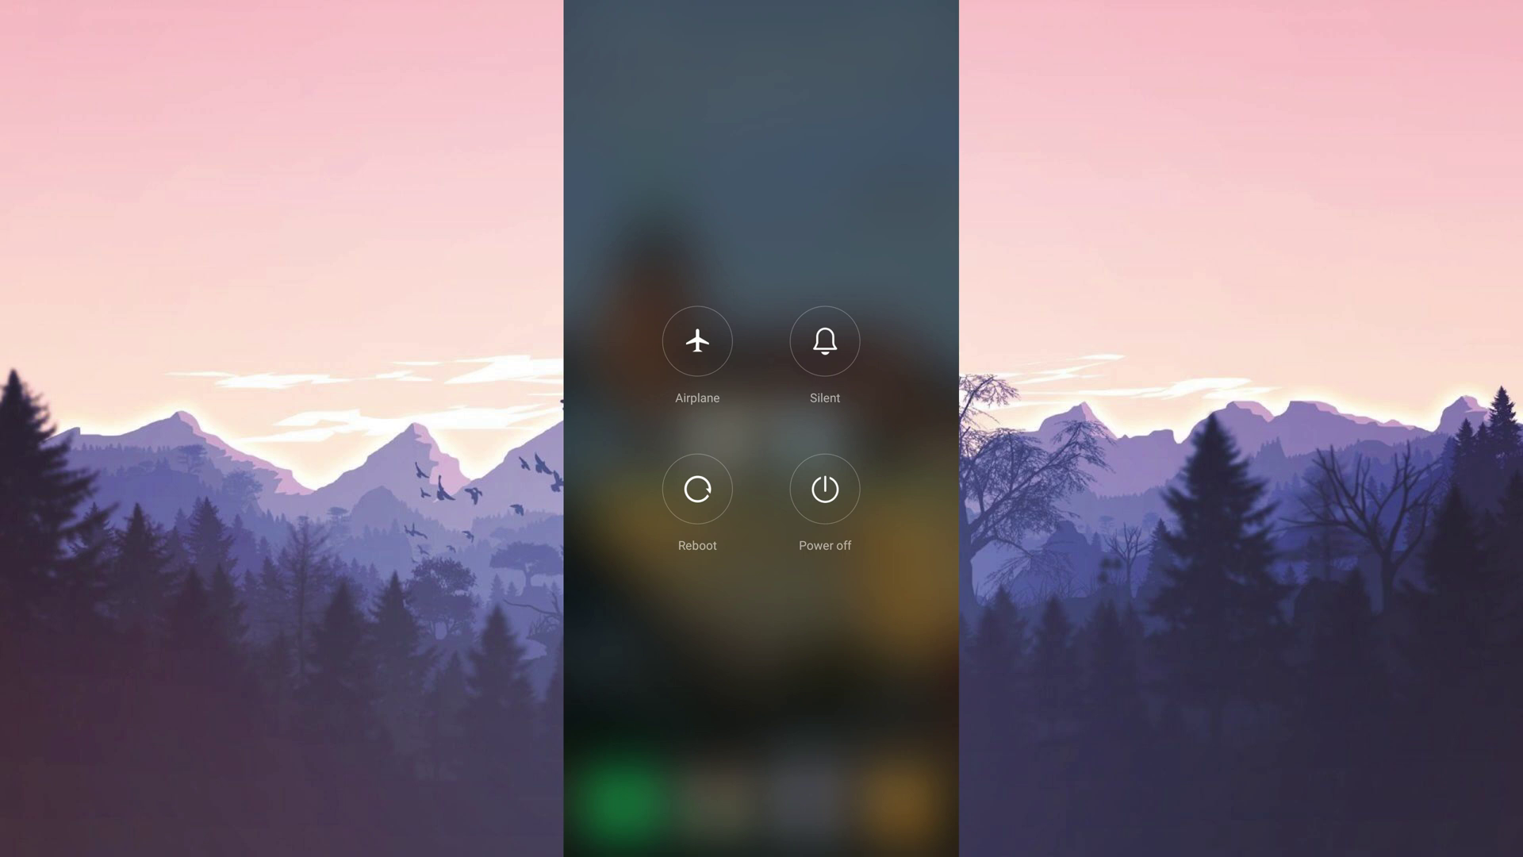
left_click(866, 699)
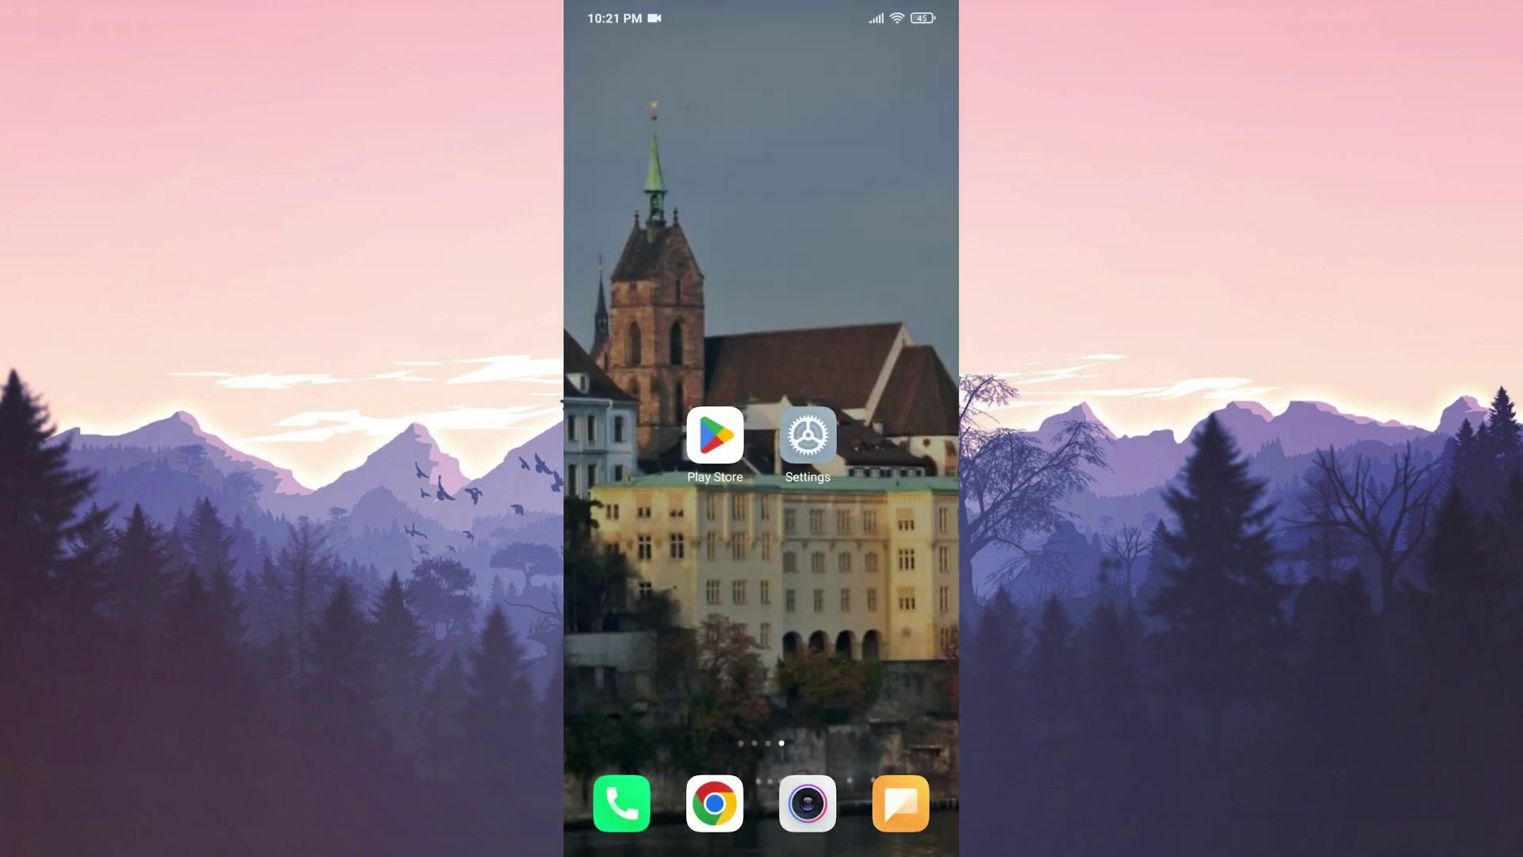
left_click(715, 435)
Step: Search the Play Store for 'instagram' and install it
left_click(714, 57)
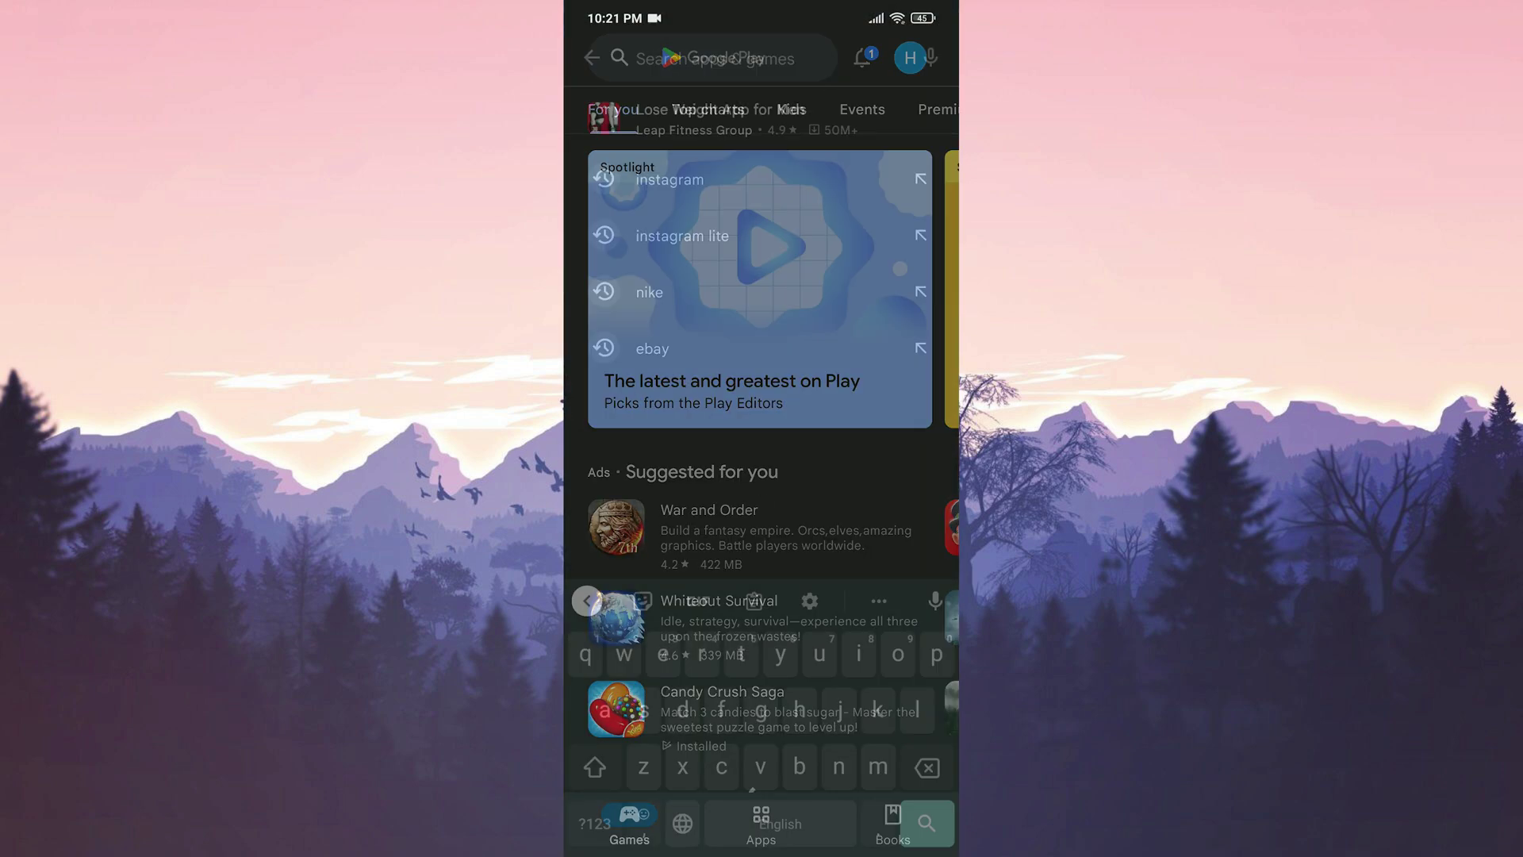
left_click(670, 179)
left_click(926, 824)
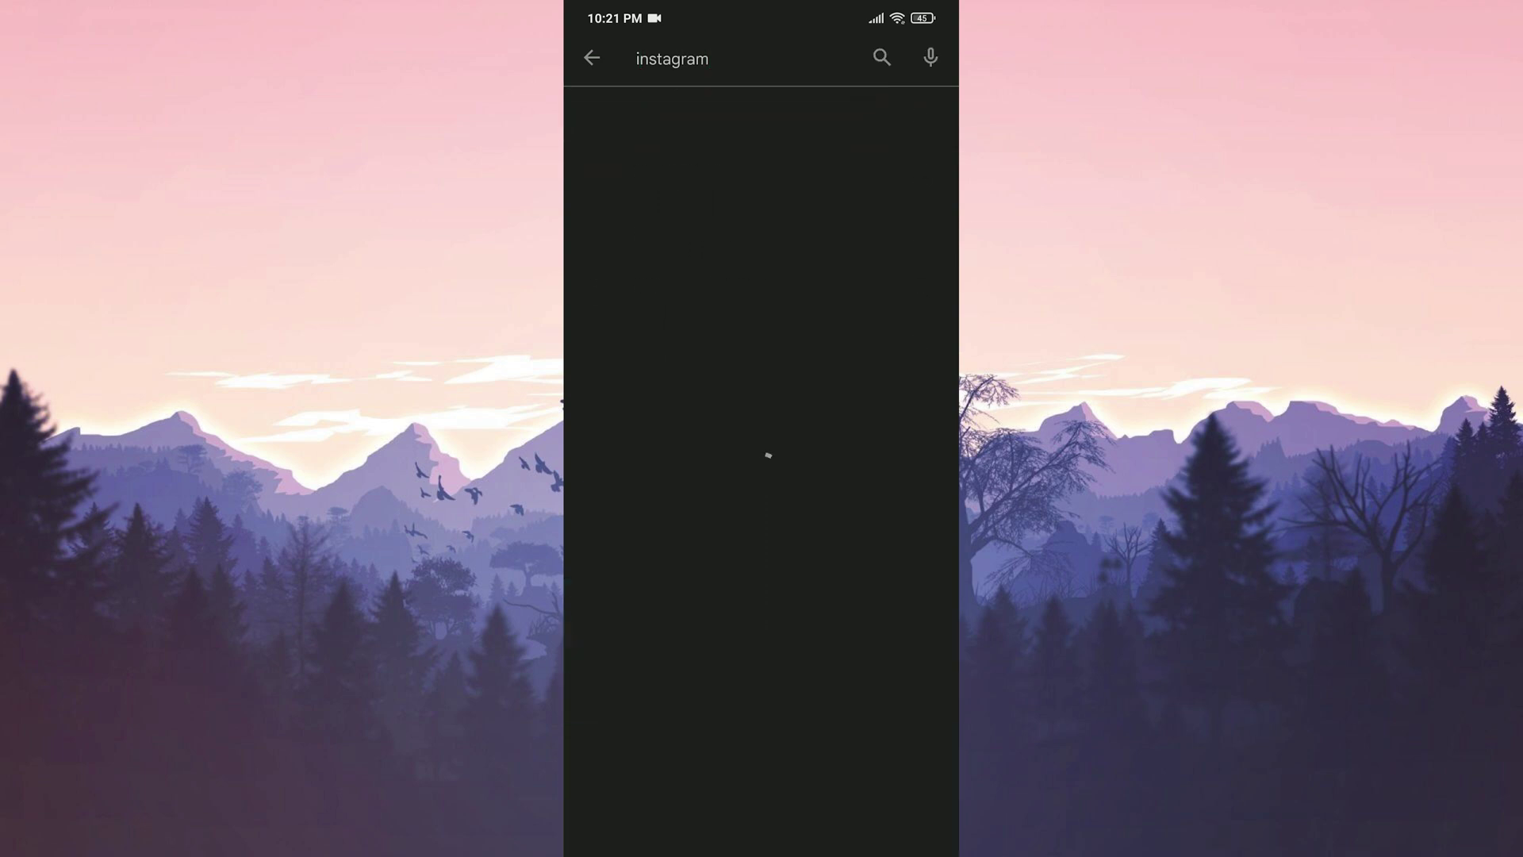
left_click(715, 135)
left_click(623, 281)
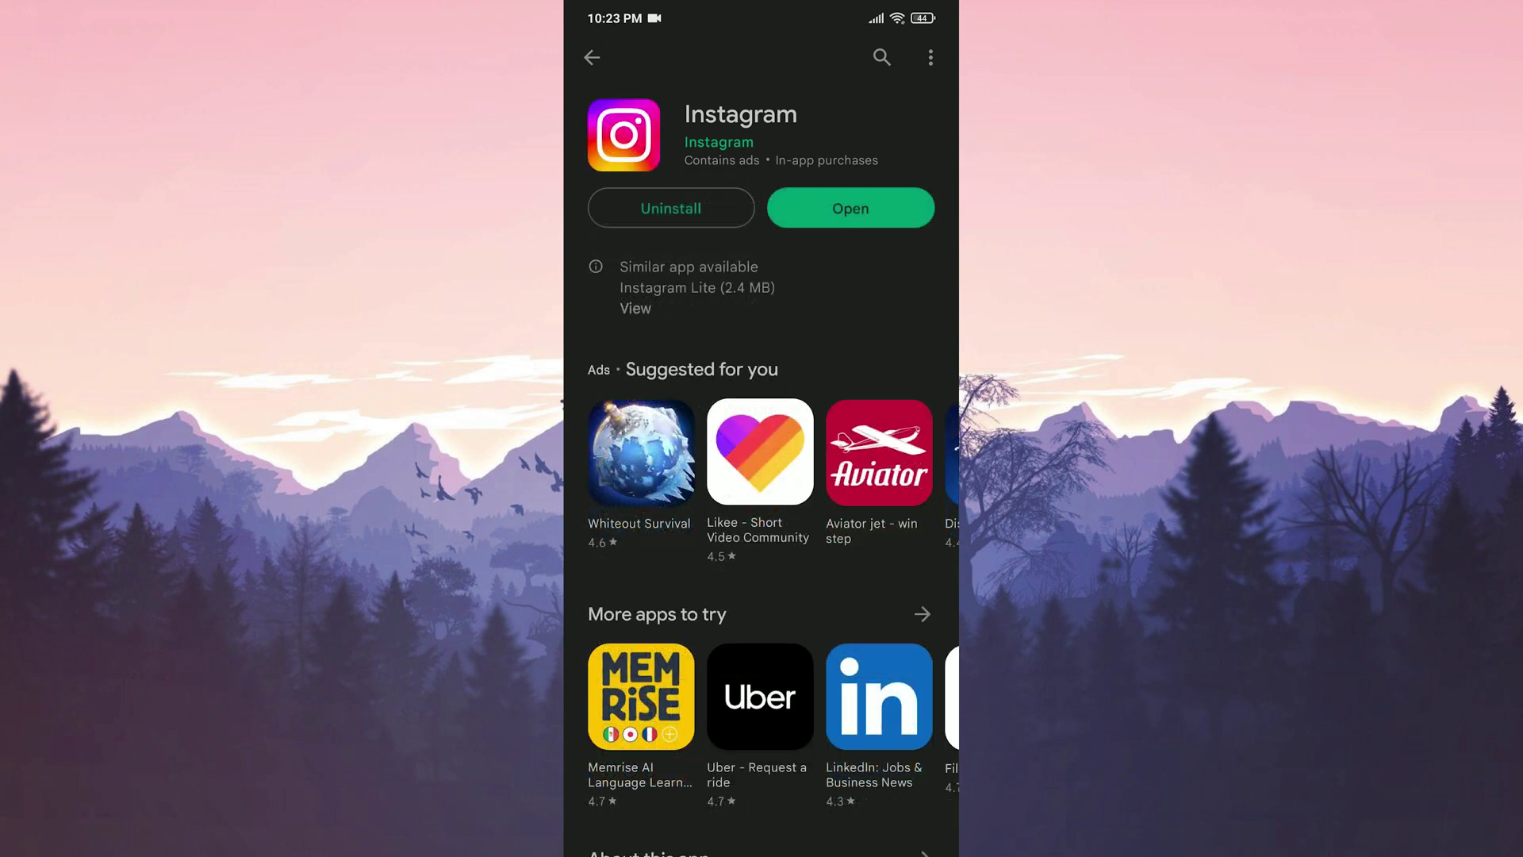
Step: Uninstall Instagram again from its home-screen icon's quick actions
key("Home")
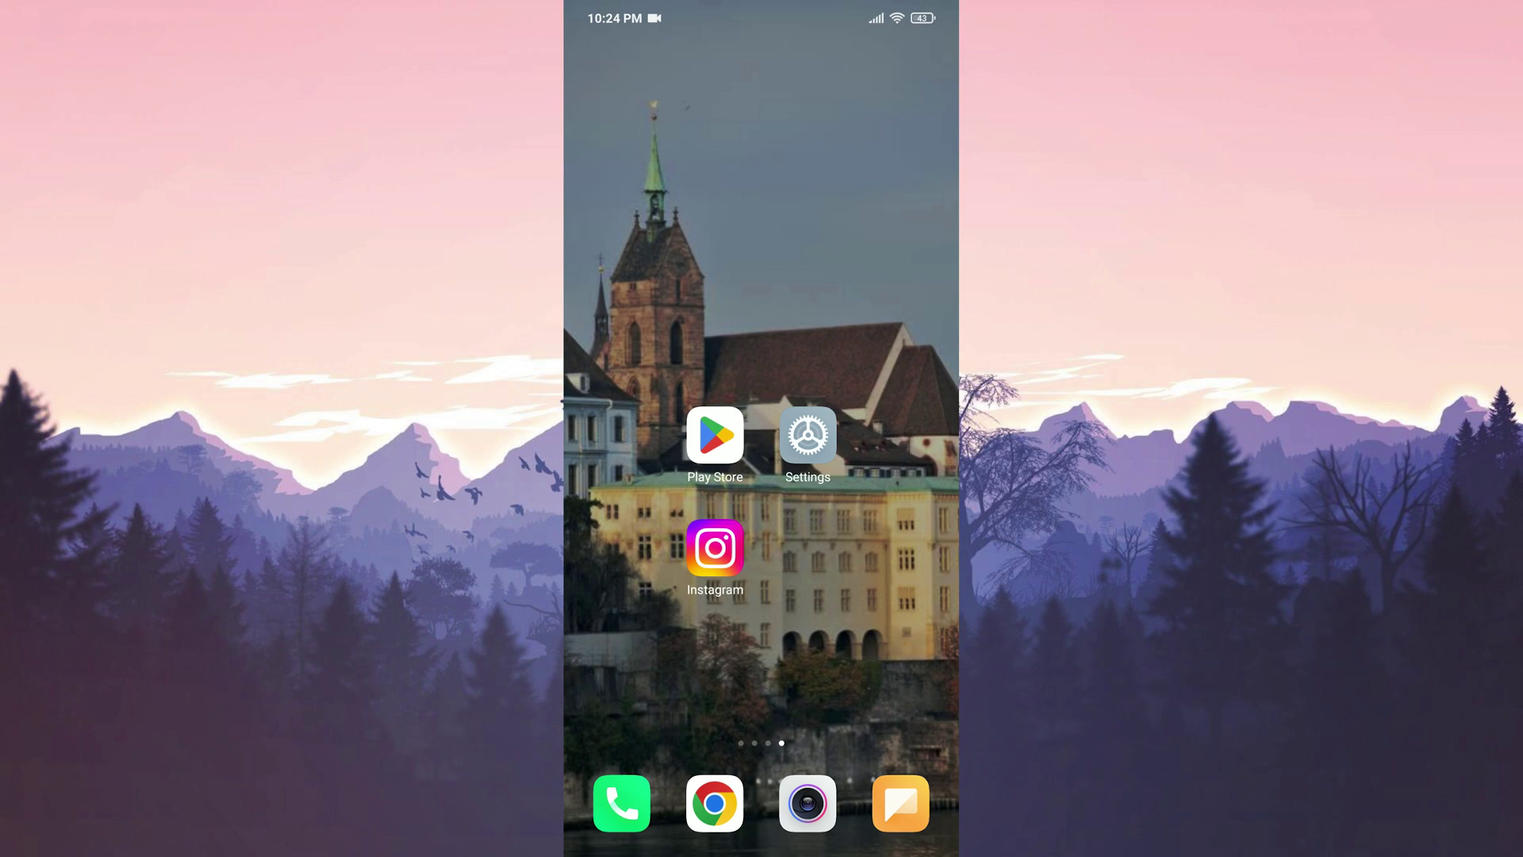
left_click(715, 549)
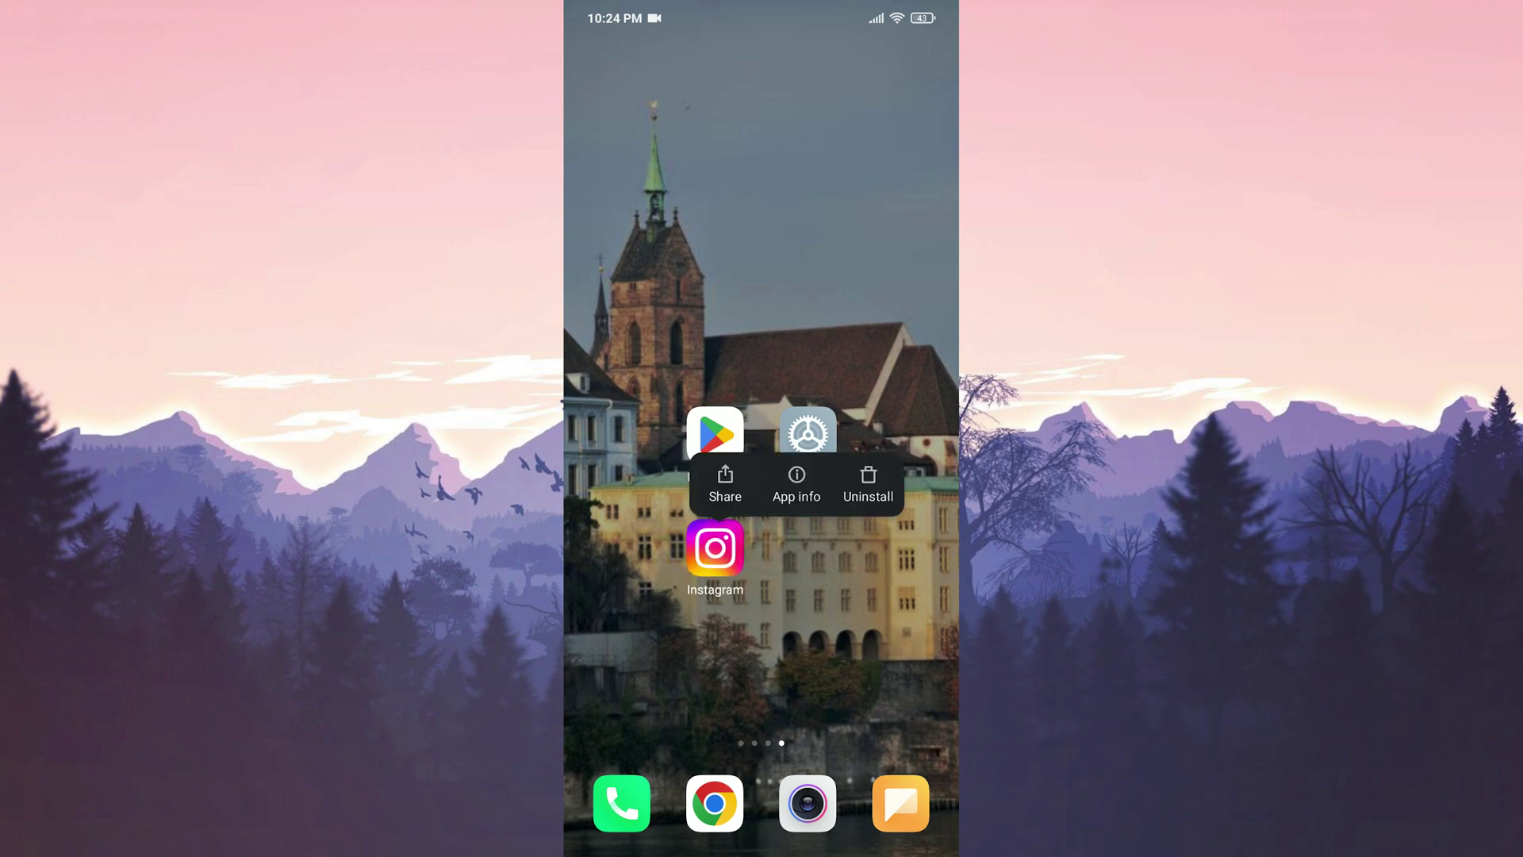
left_click(869, 483)
left_click(866, 795)
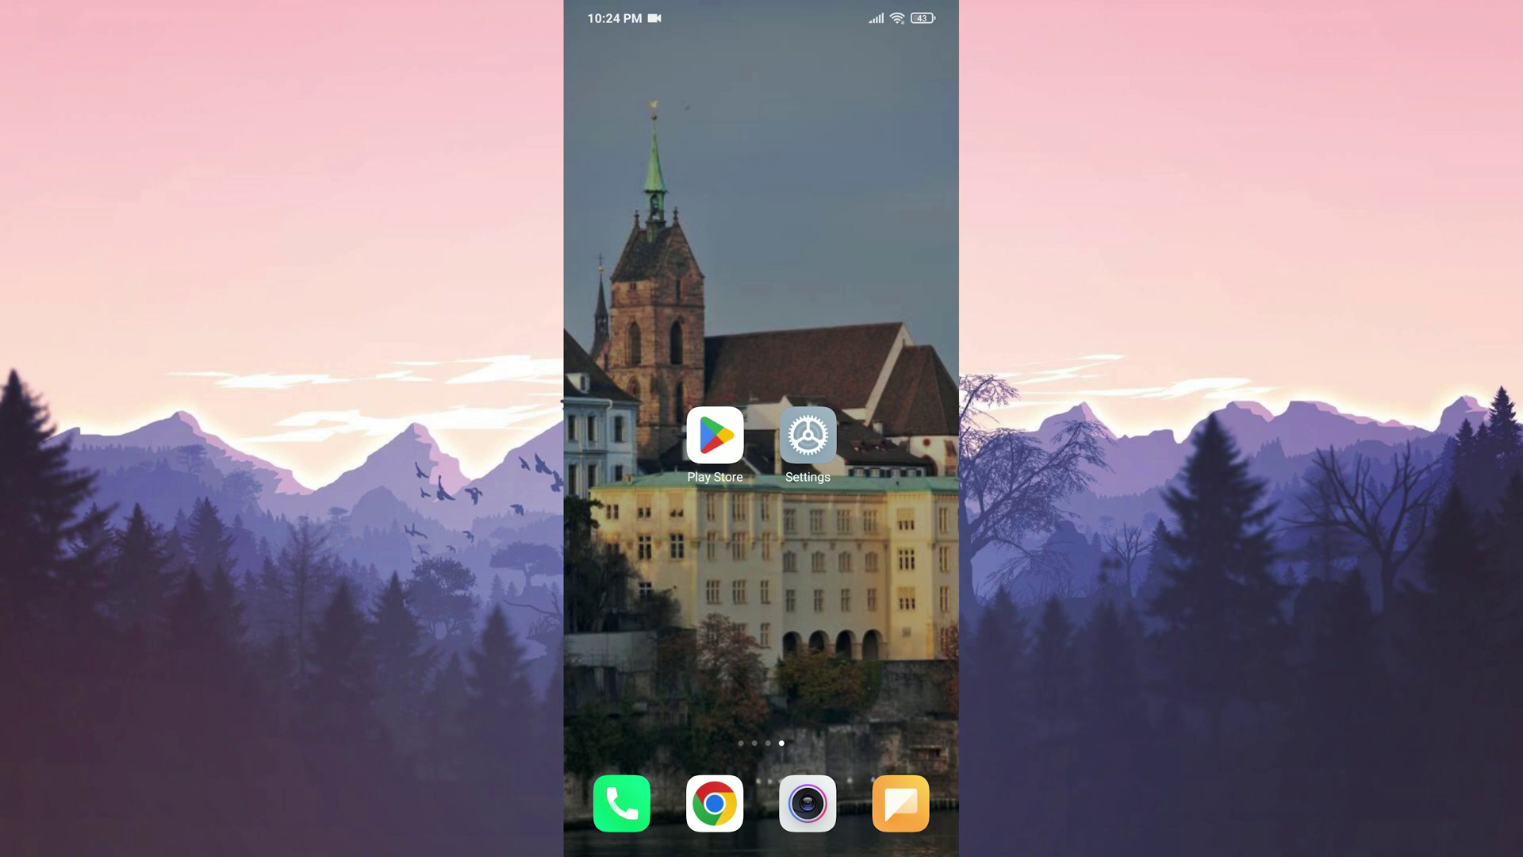
Step: Download the Instagram 287.0.0.25.77 APK from Uptodown and view its download details
left_click(714, 803)
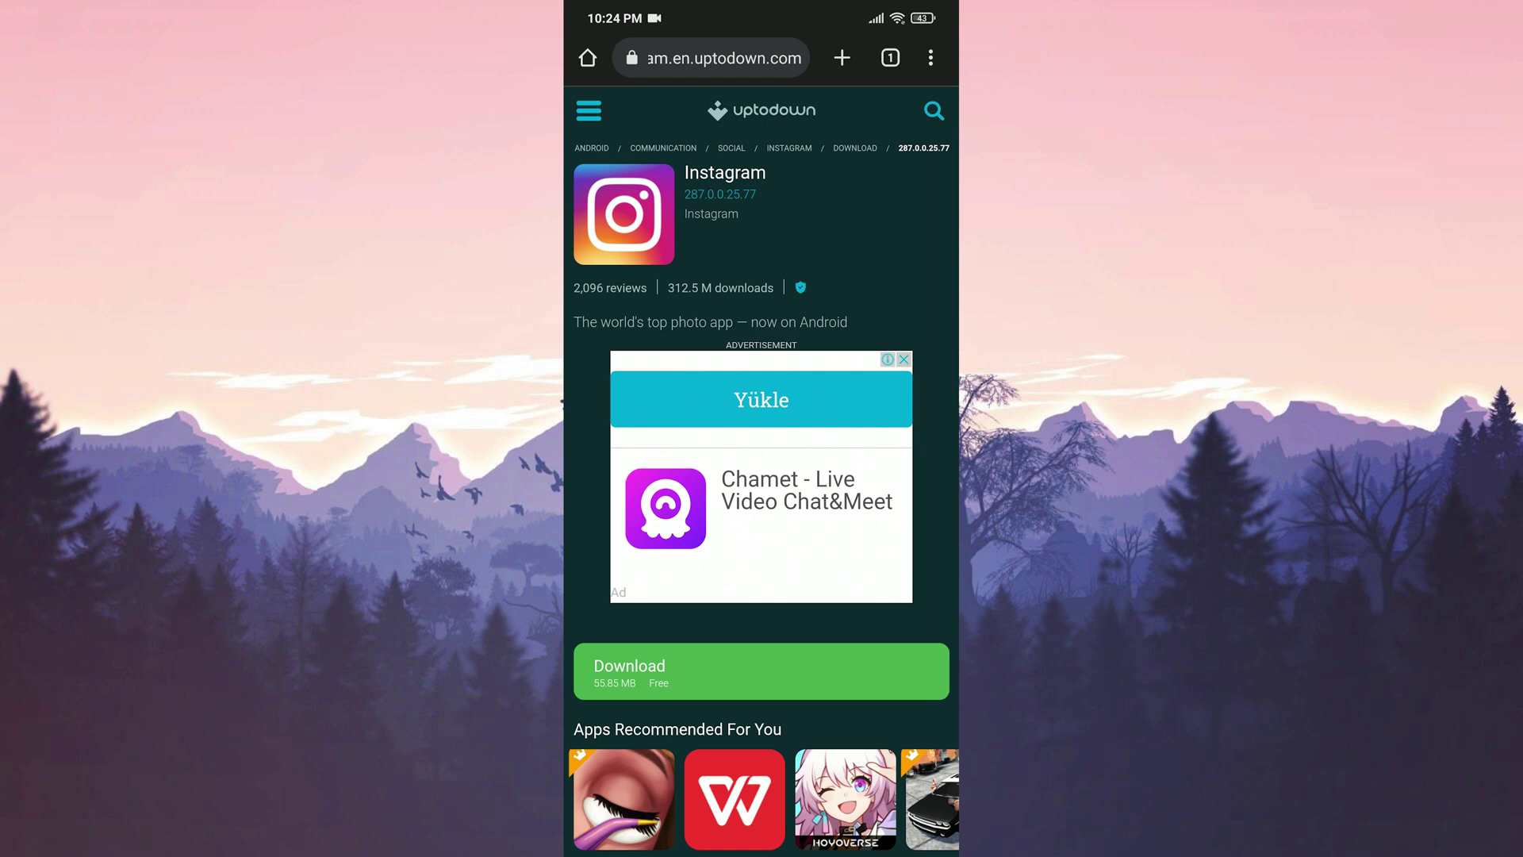
left_click(761, 670)
left_click(902, 113)
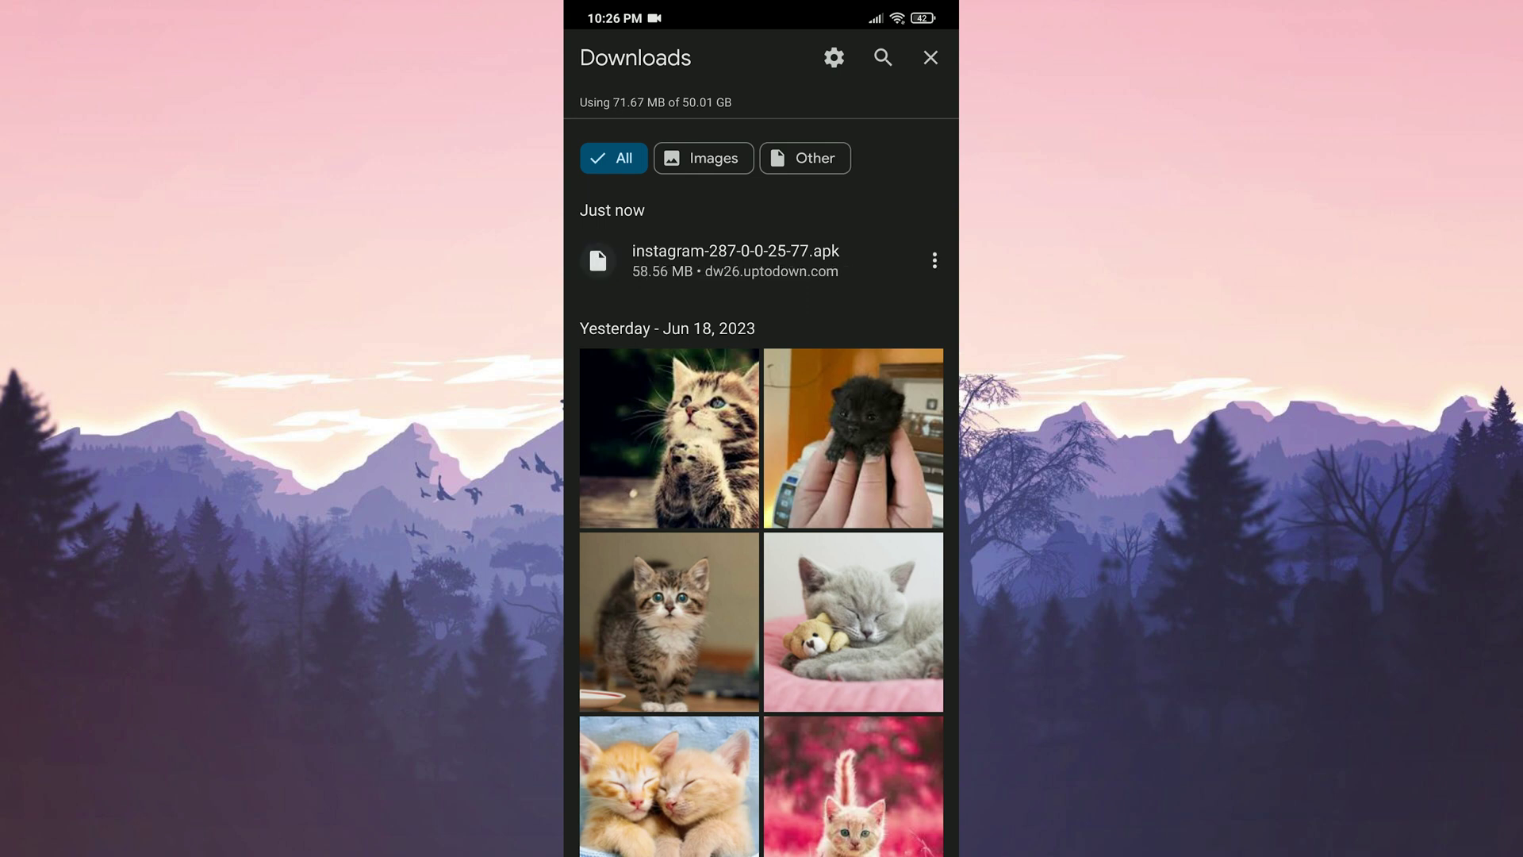
Step: Open instagram-287-0-0-25-77.apk from Downloads and approve installing it
left_click(771, 257)
left_click(881, 502)
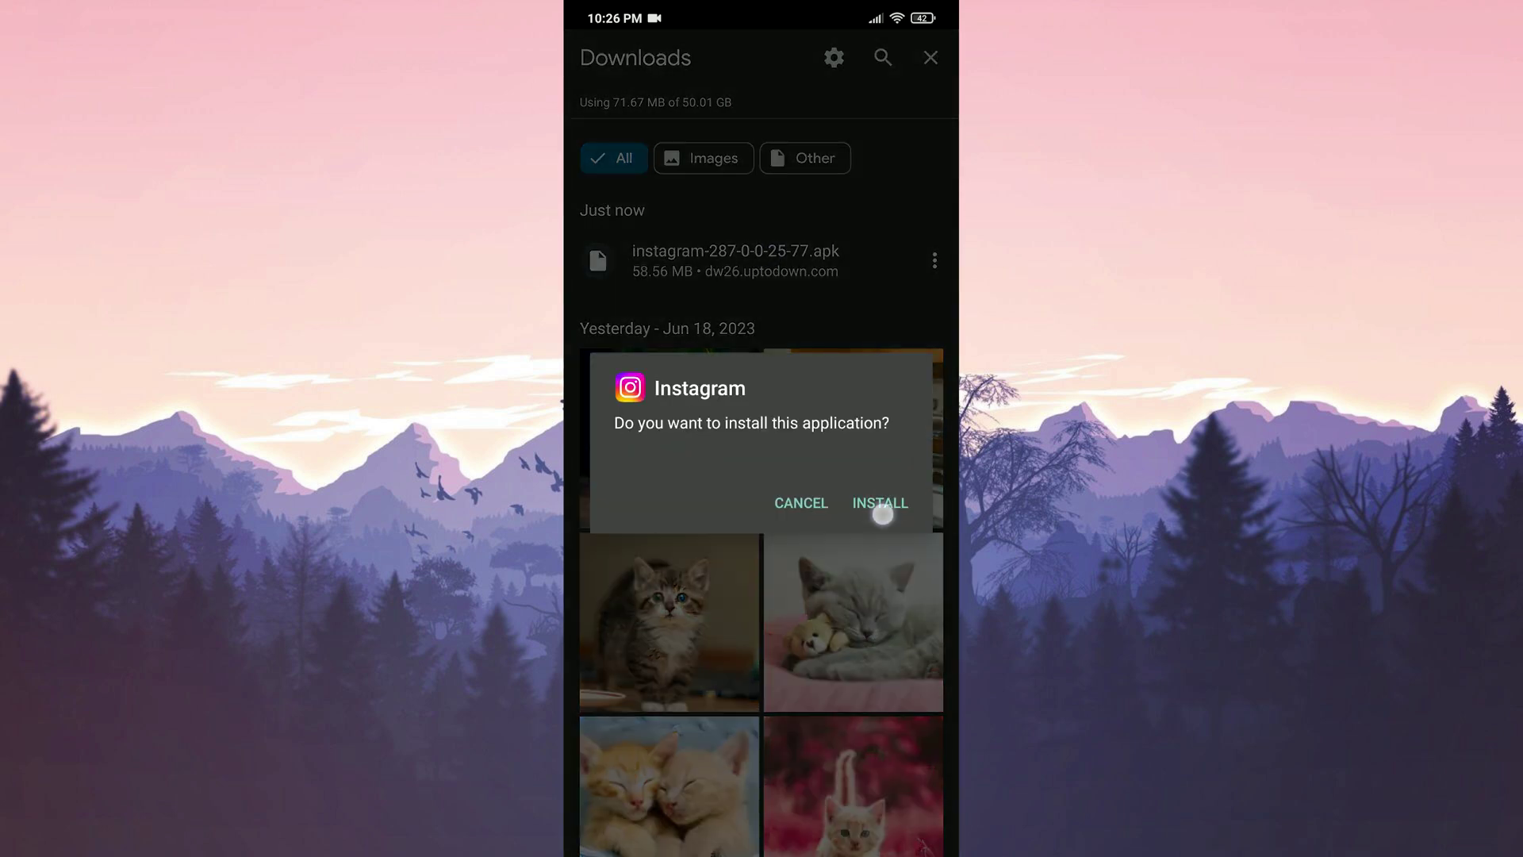